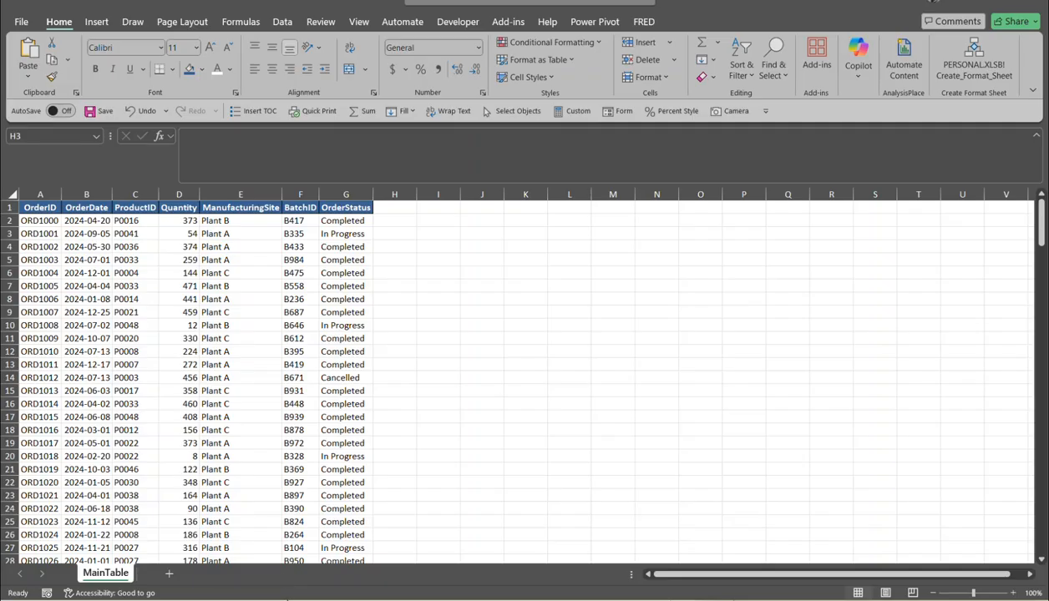
View the LookupTable workbook and switch to the blank Book1 workbook
mouse_move(327, 600)
left_click(306, 525)
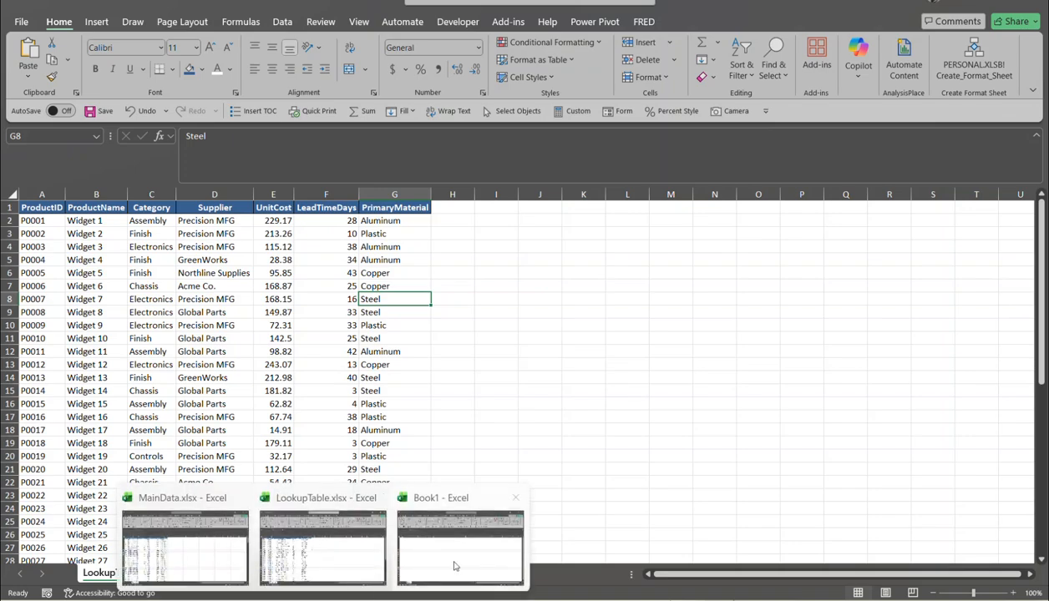
left_click(449, 558)
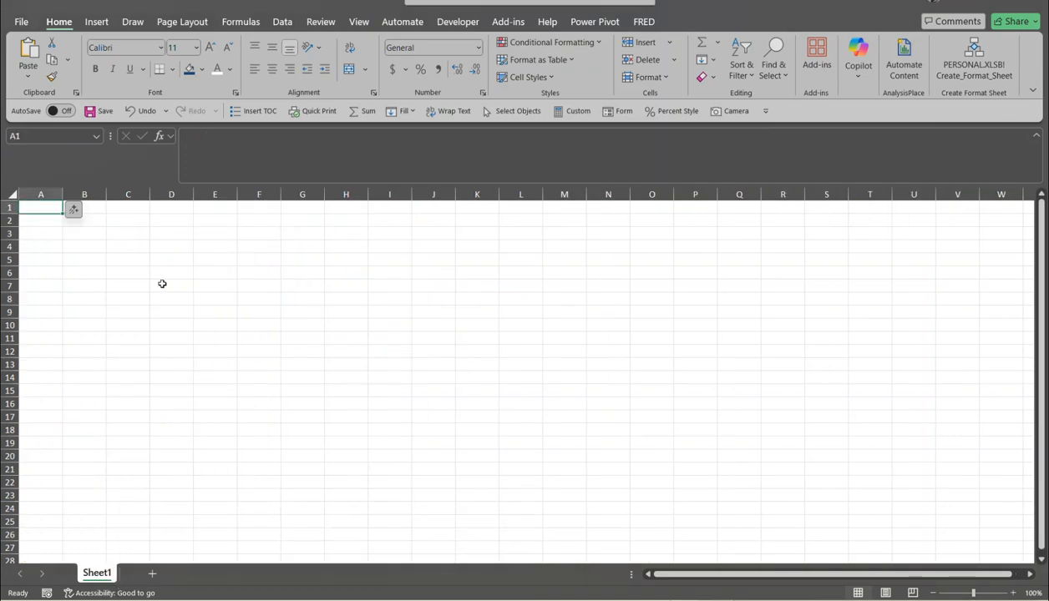
Start a text/CSV data import and open MainData.xlsx from the Downloads folder as the source
left_click(280, 24)
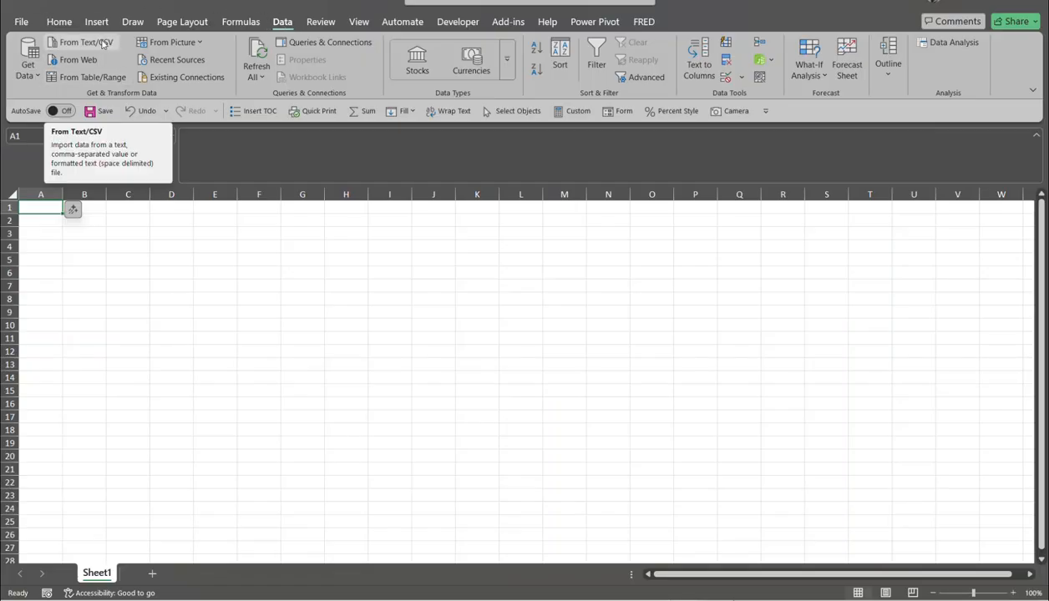
left_click(102, 43)
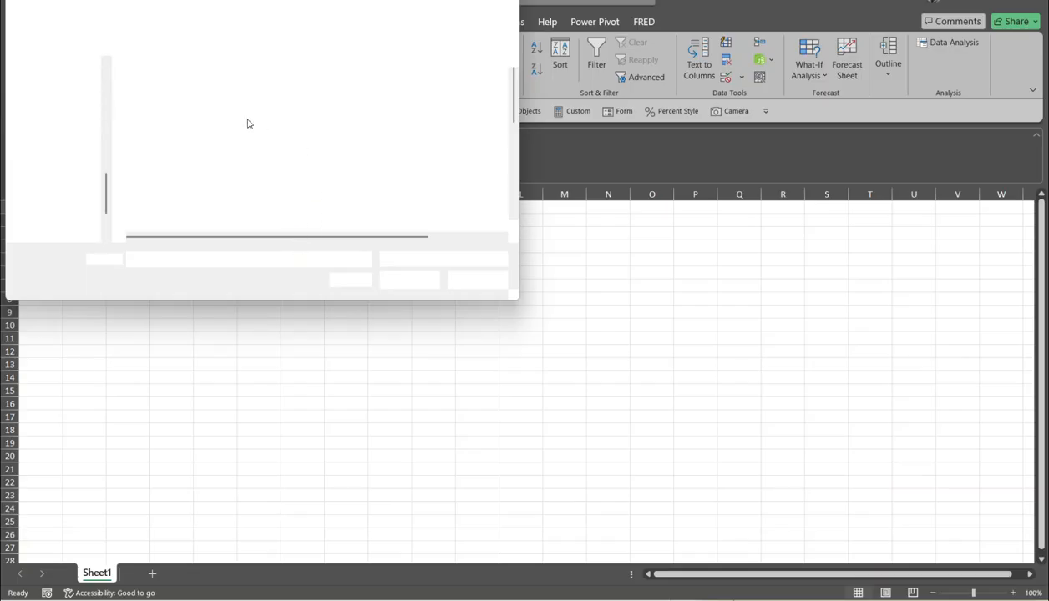
left_click(67, 134)
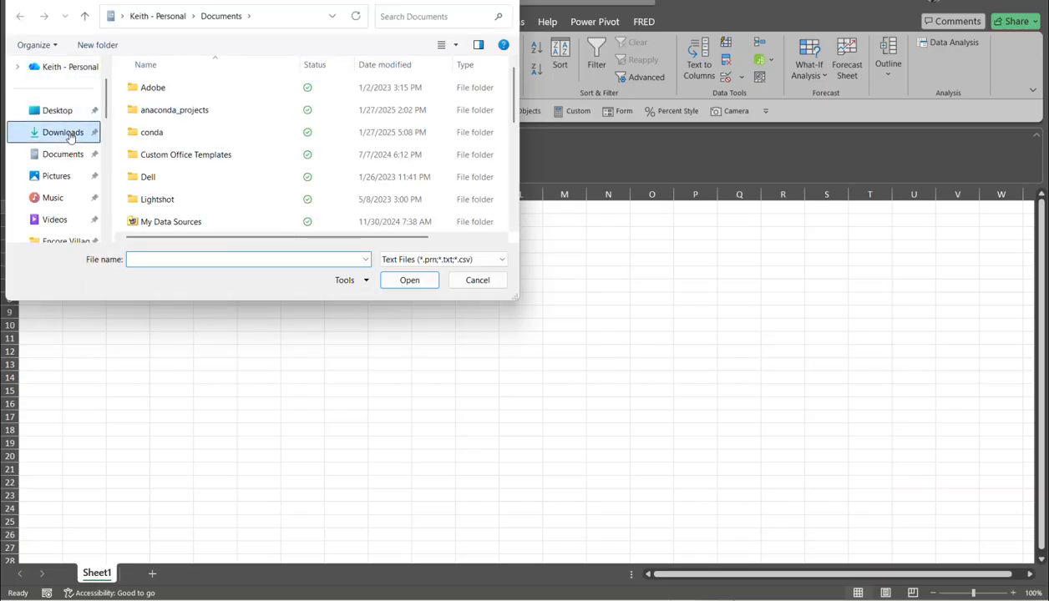
left_click(177, 259)
type("m")
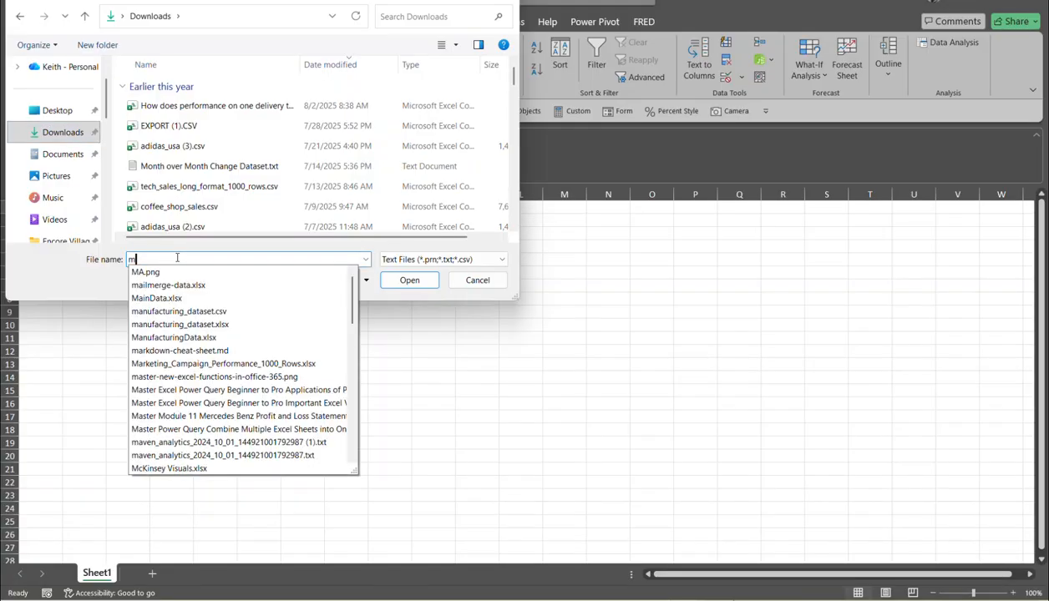
type("ain")
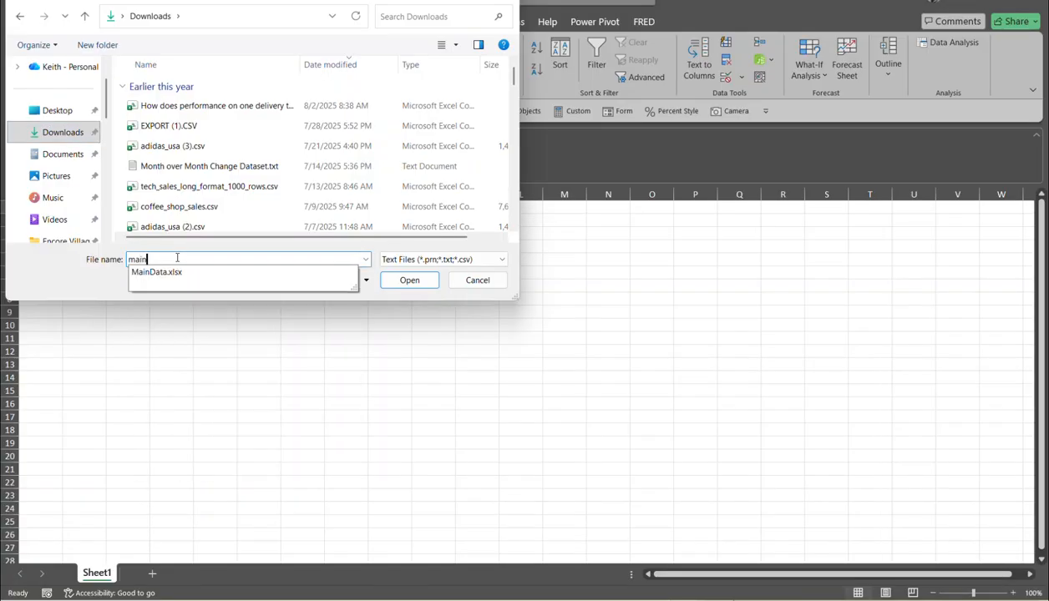
left_click(165, 273)
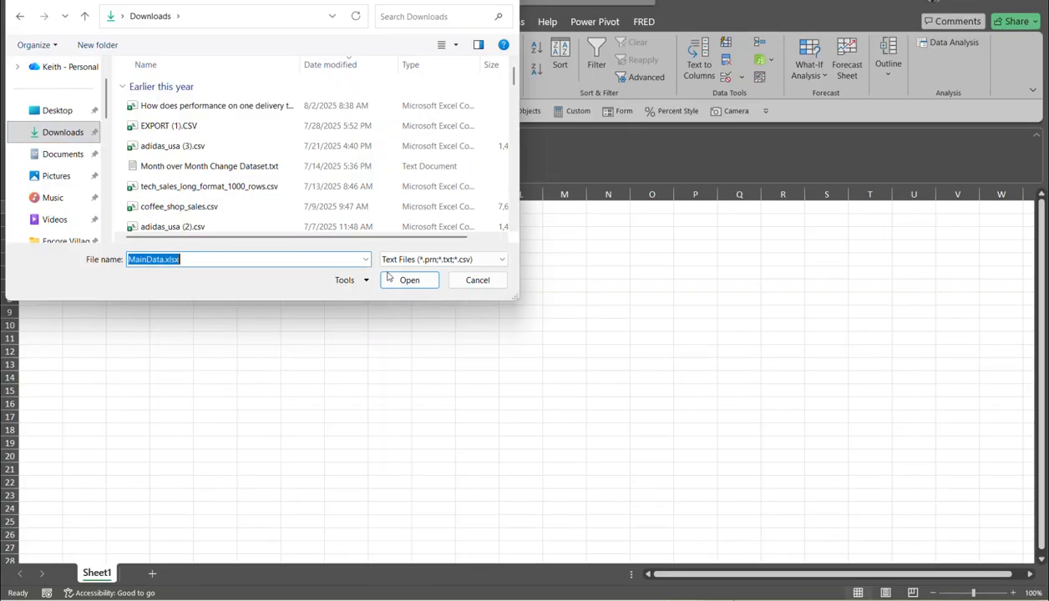
left_click(409, 280)
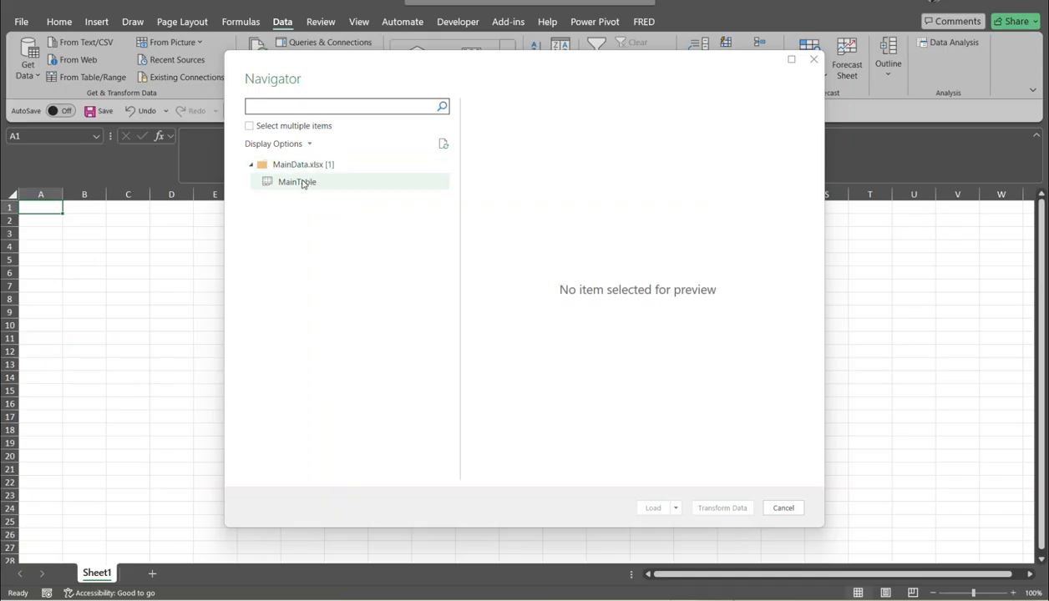
Choose the MainTable sheet for import and open its data for transformation in the Power Query Editor
left_click(302, 183)
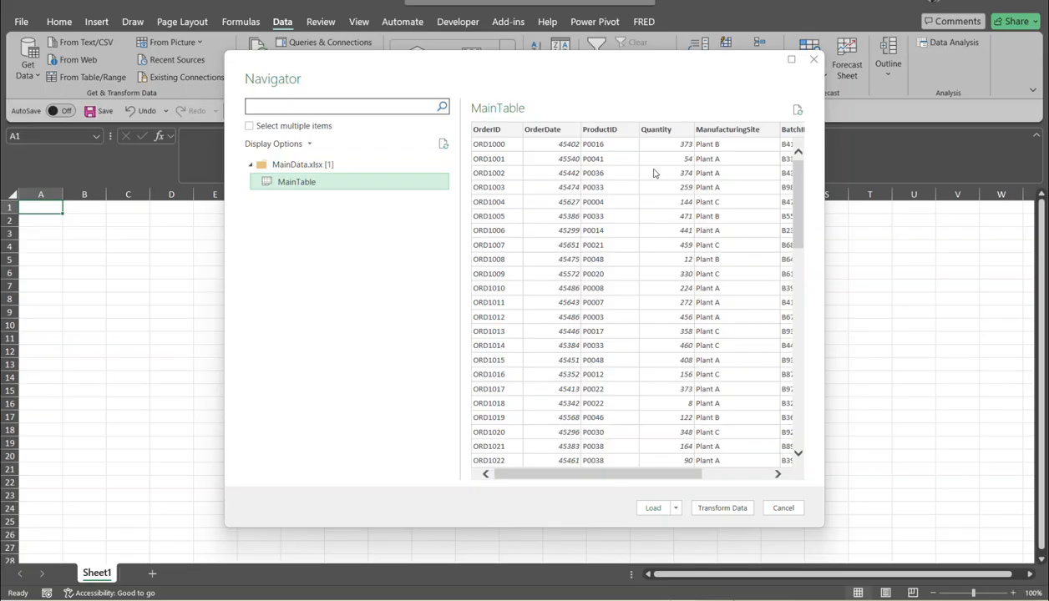
left_click(720, 509)
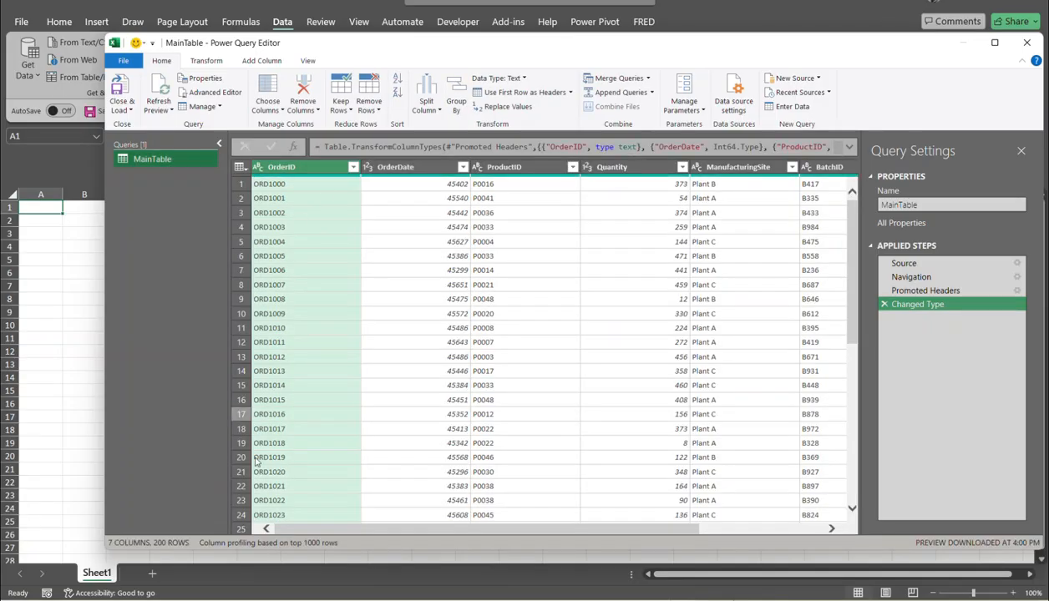
left_click(355, 524)
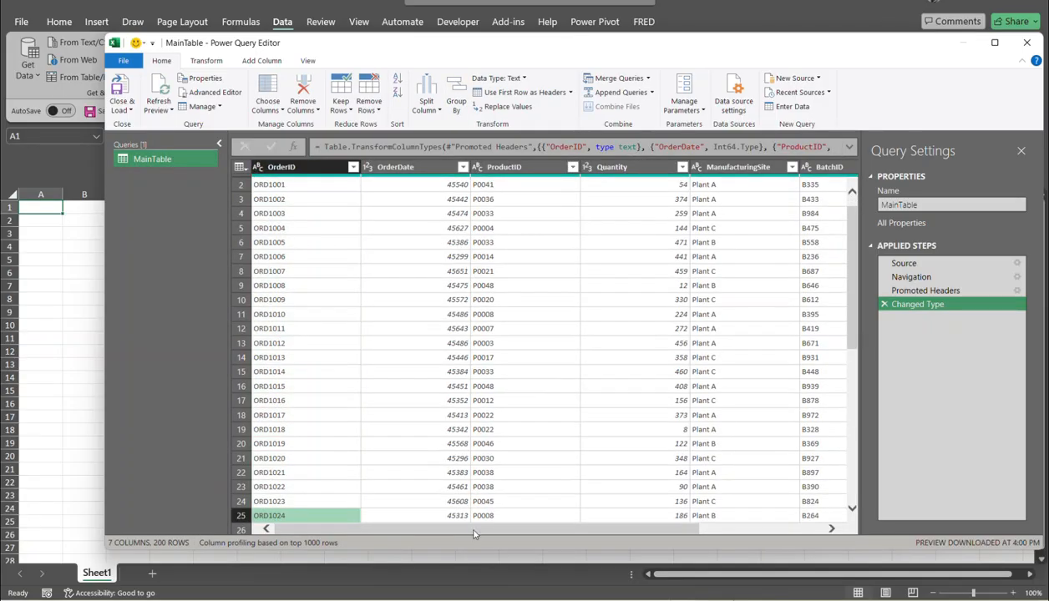
left_click_drag(473, 531, 415, 522)
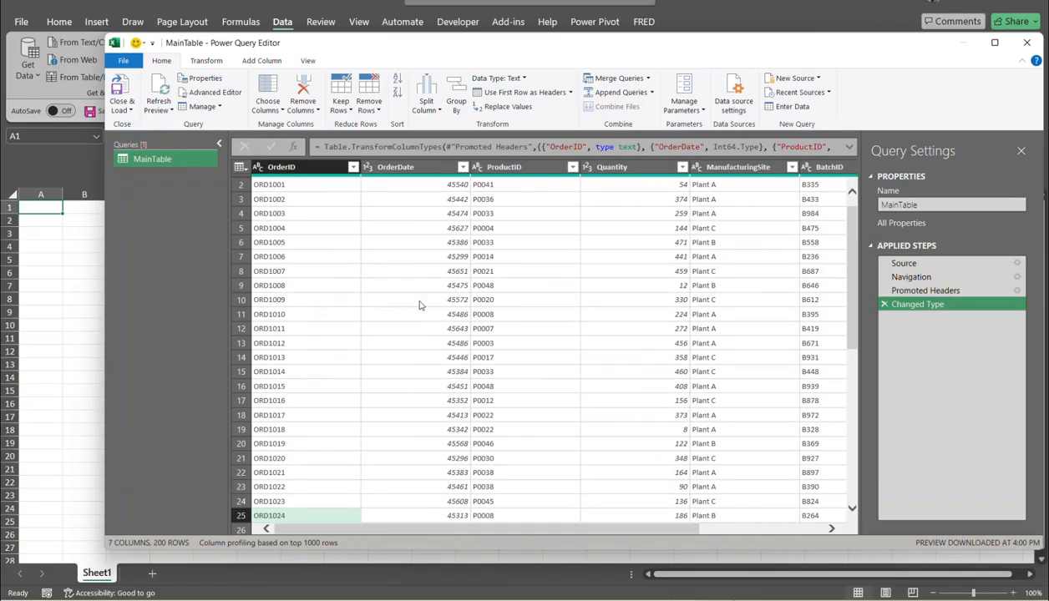
Close the editor and load the MainTable query to the workbook as a connection only
left_click(128, 112)
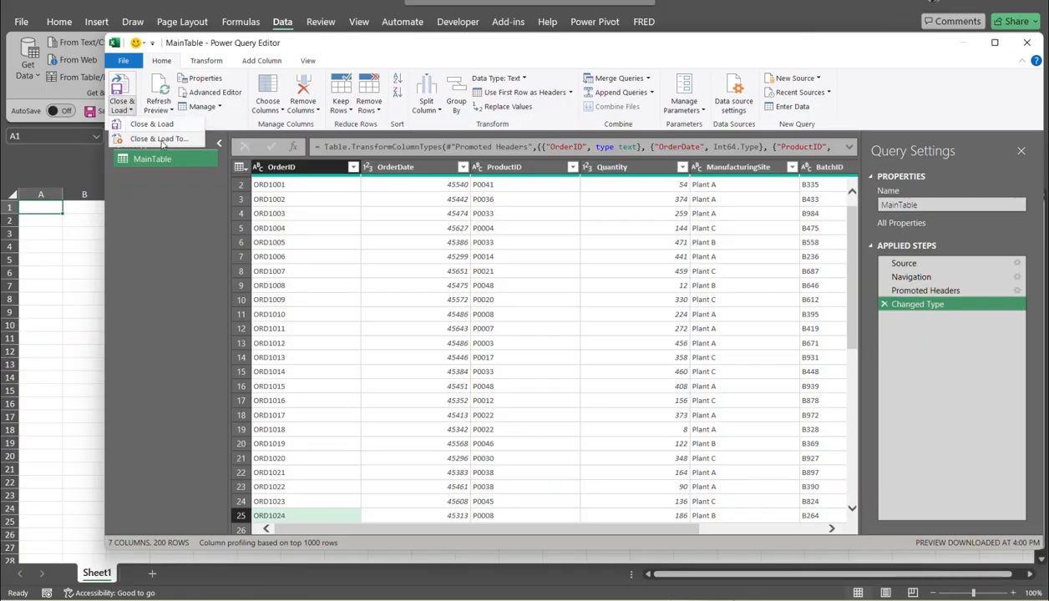
left_click(161, 142)
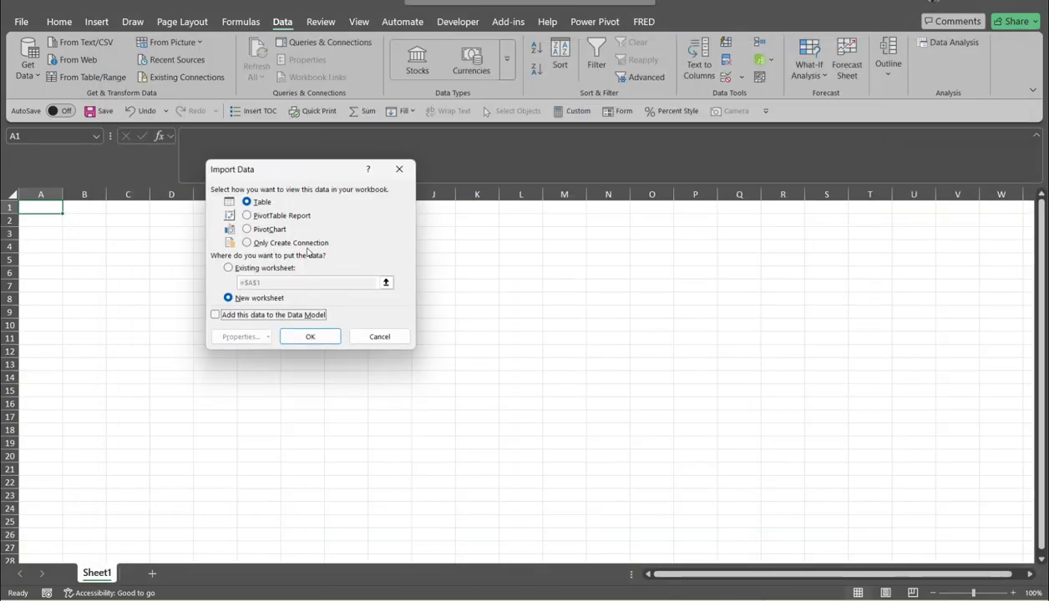
left_click(247, 244)
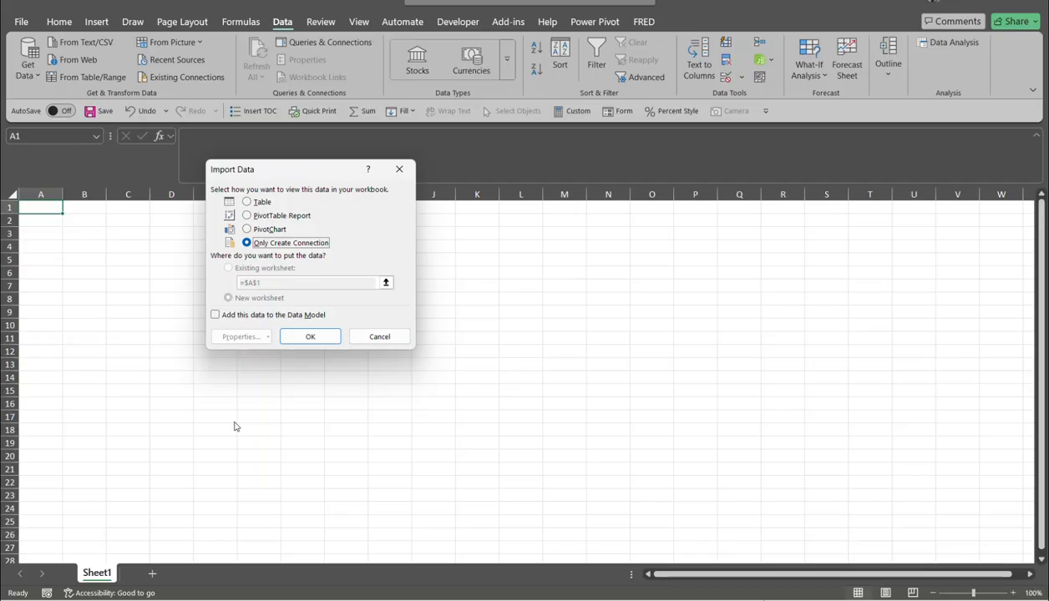
left_click(312, 335)
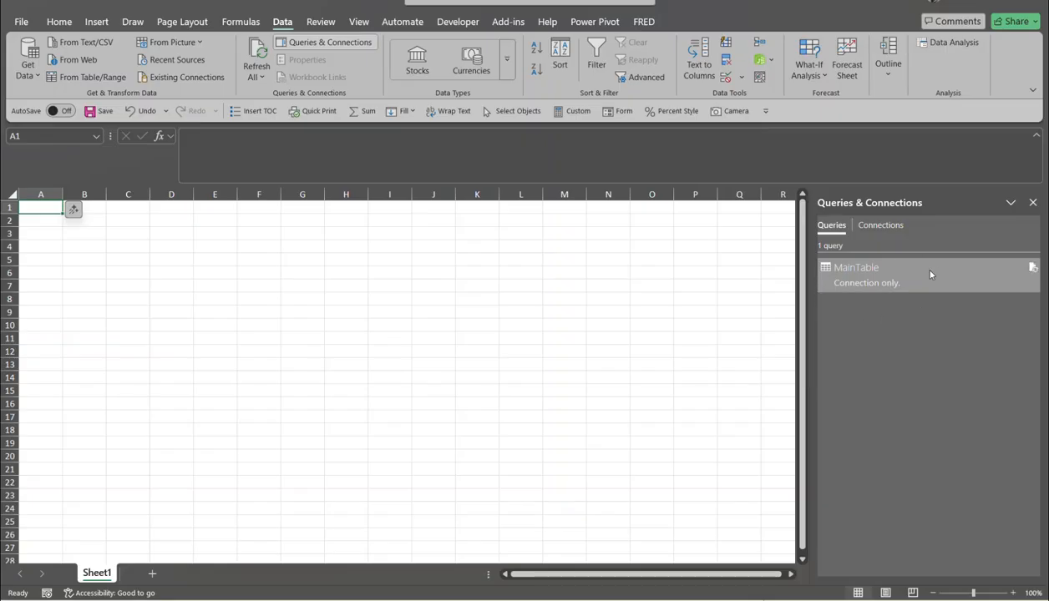
Import the LookupTable sheet from LookupTable.xlsx as text/CSV data and open it for transformation in the Power Query Editor
mouse_move(880, 286)
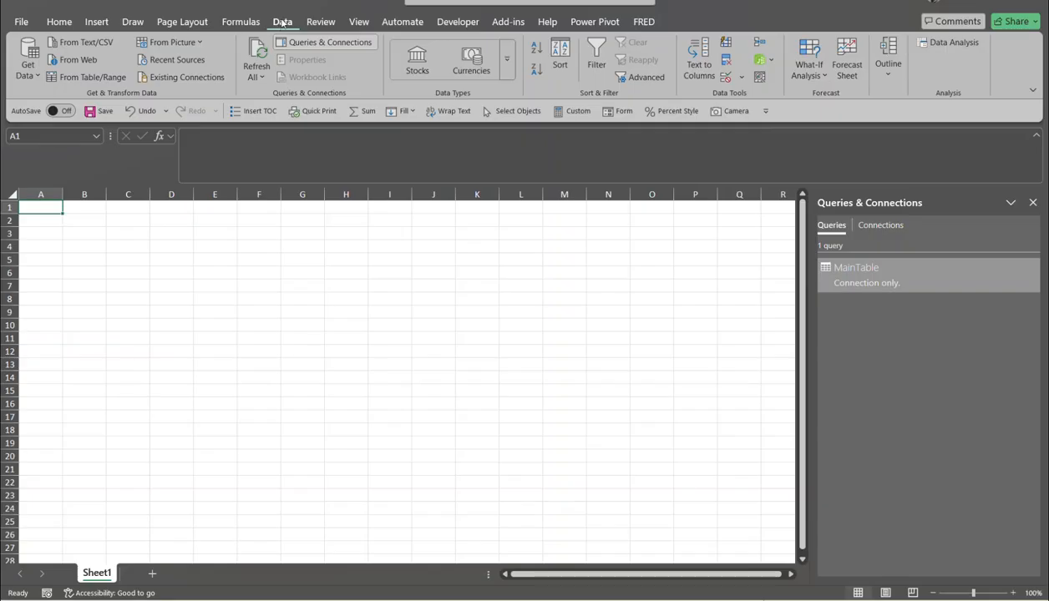
left_click(103, 48)
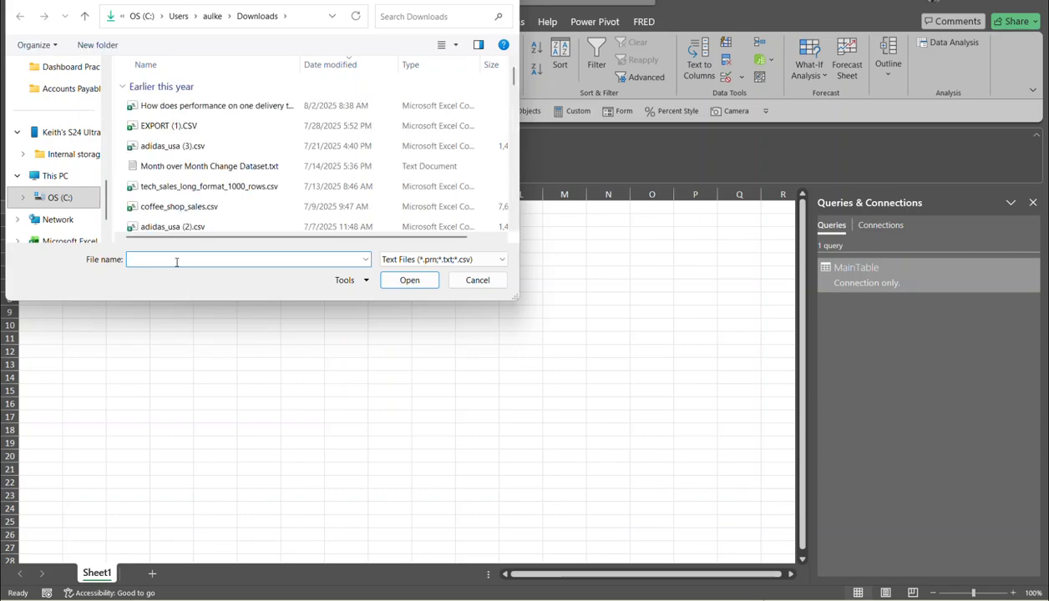
type("look")
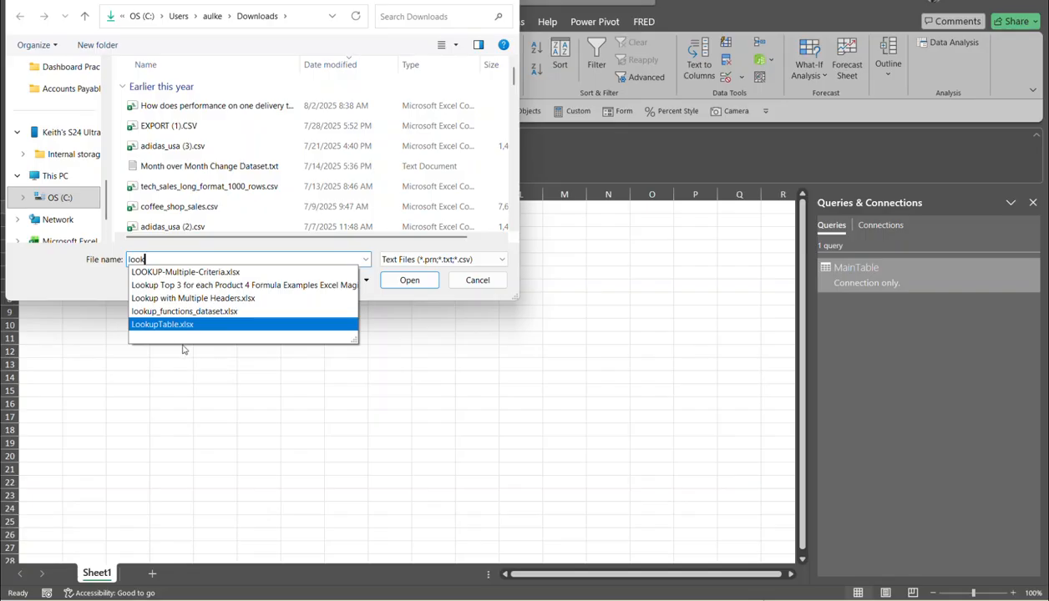
left_click(167, 325)
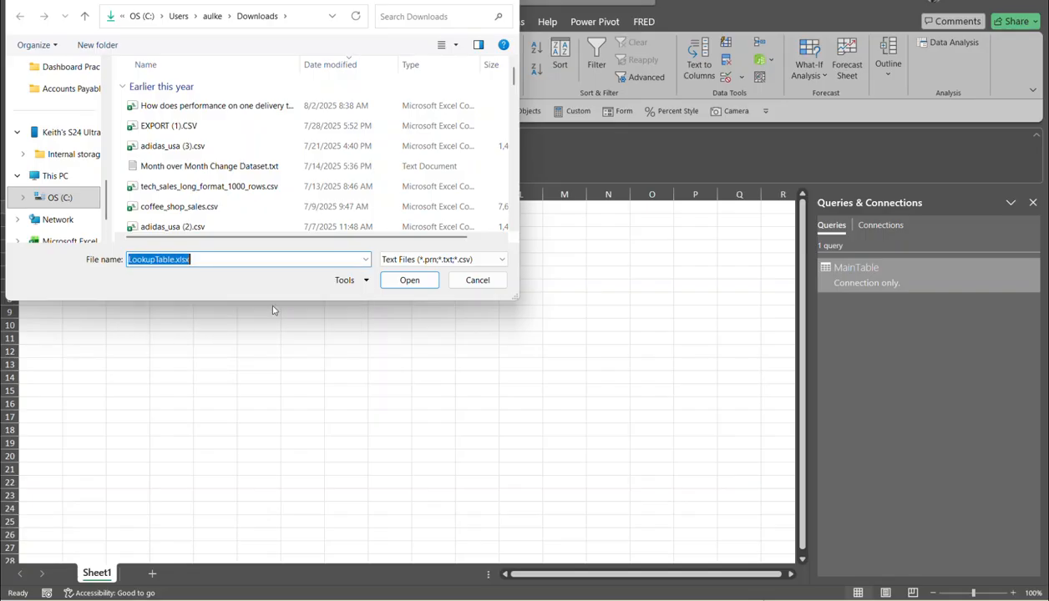
left_click(407, 280)
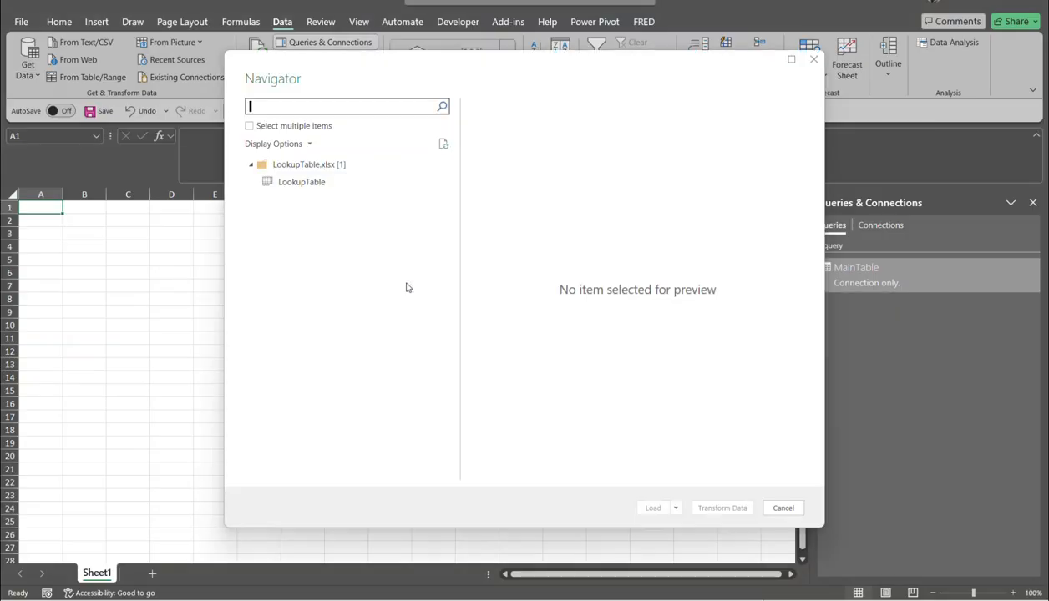
left_click(300, 184)
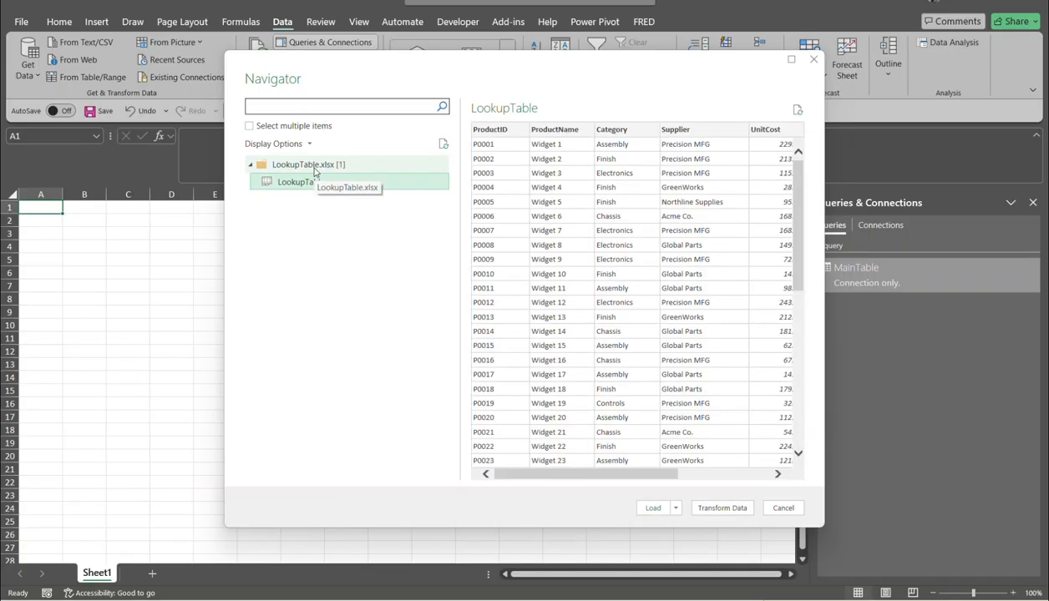
left_click(700, 508)
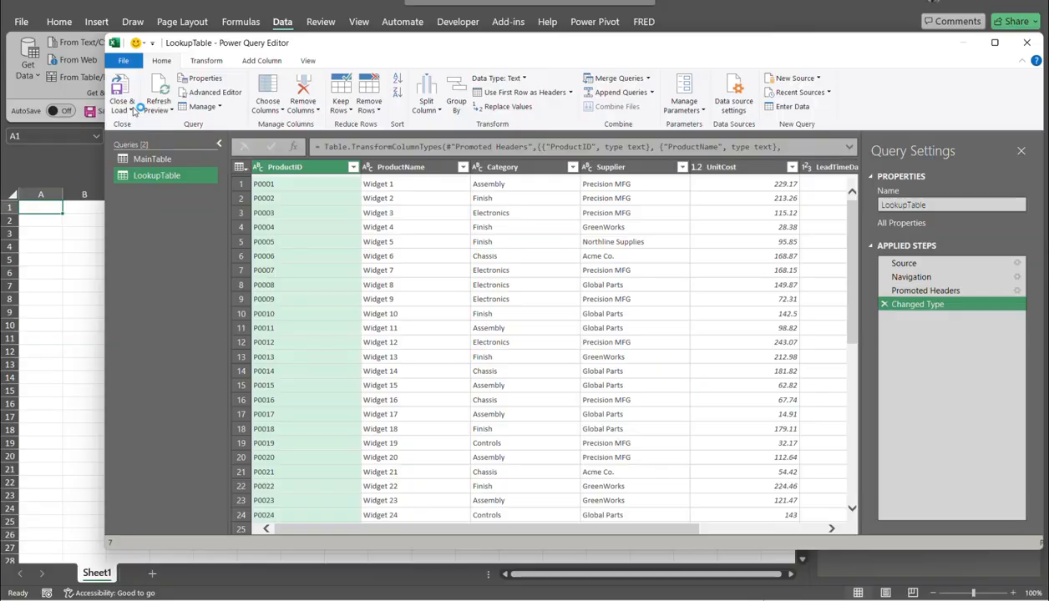
Close the editor and load the LookupTable query to the workbook as a connection only
left_click(130, 110)
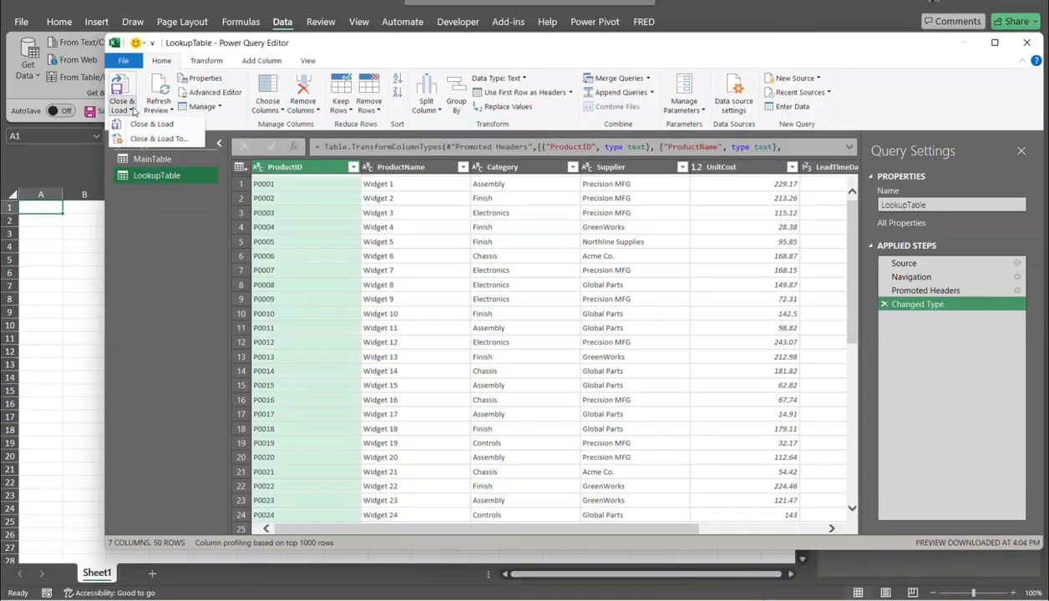
left_click(157, 140)
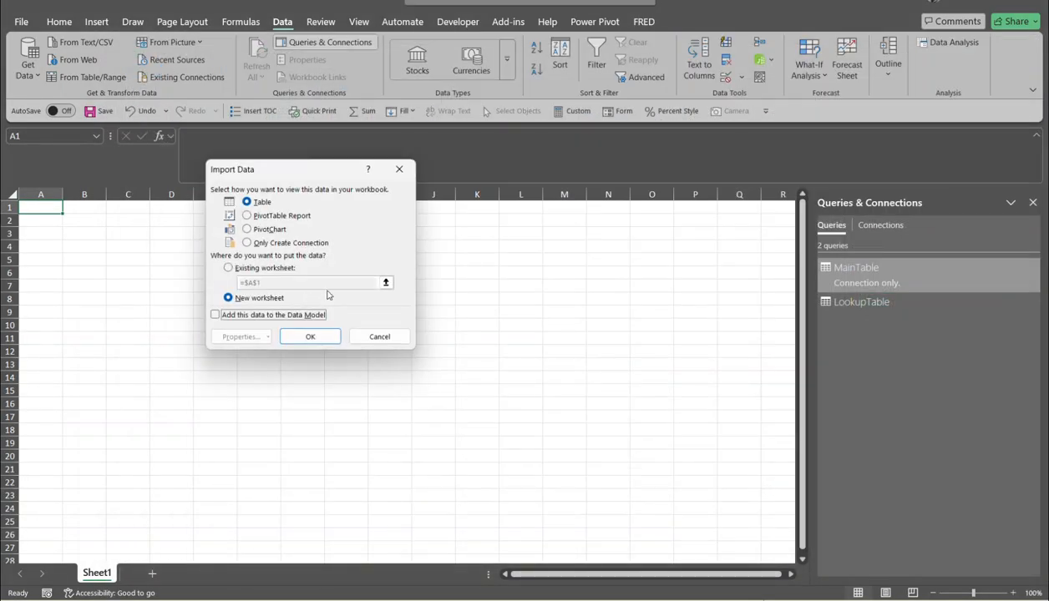
left_click(248, 242)
left_click(310, 335)
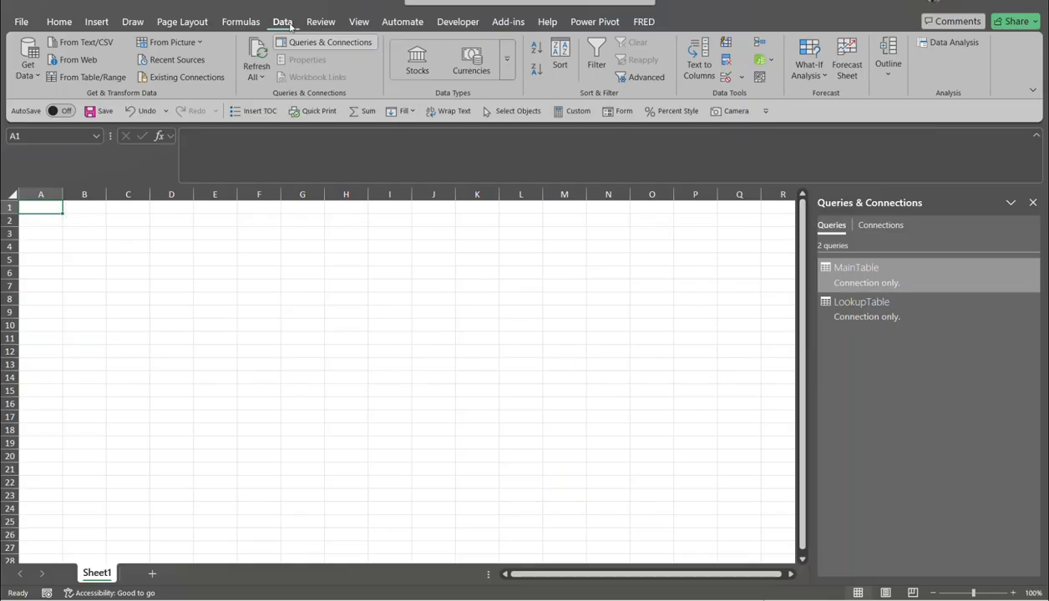
Launch the Power Query Editor from the workbook and select the MainTable query
left_click(38, 76)
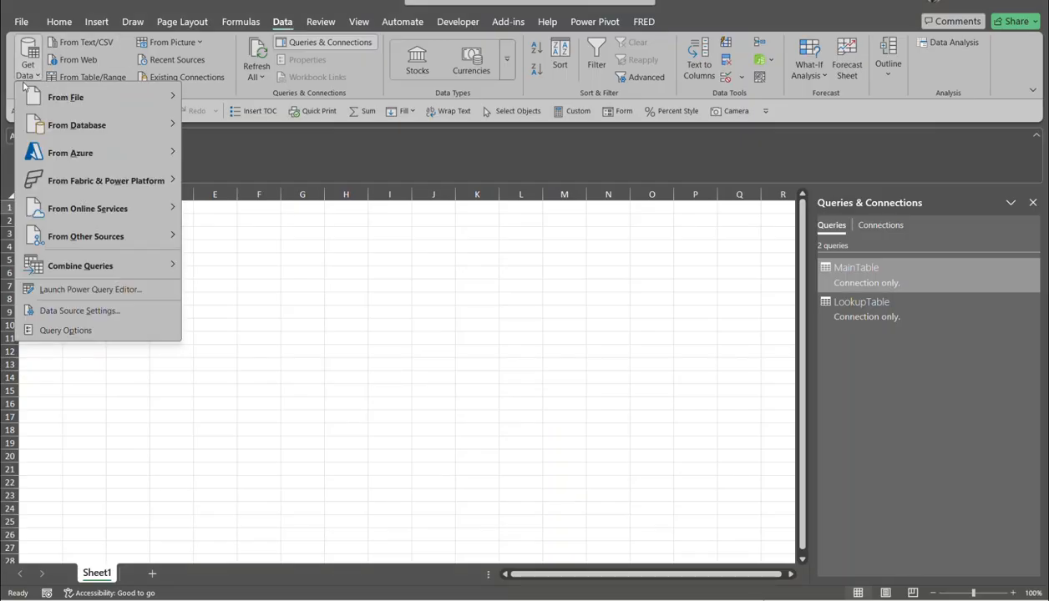
left_click(90, 290)
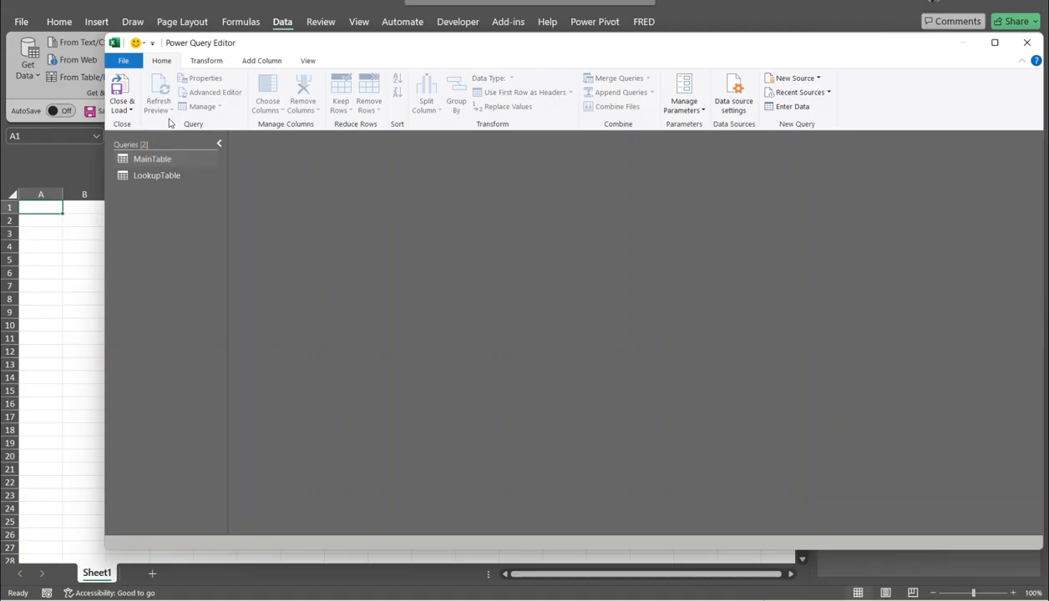
left_click(149, 158)
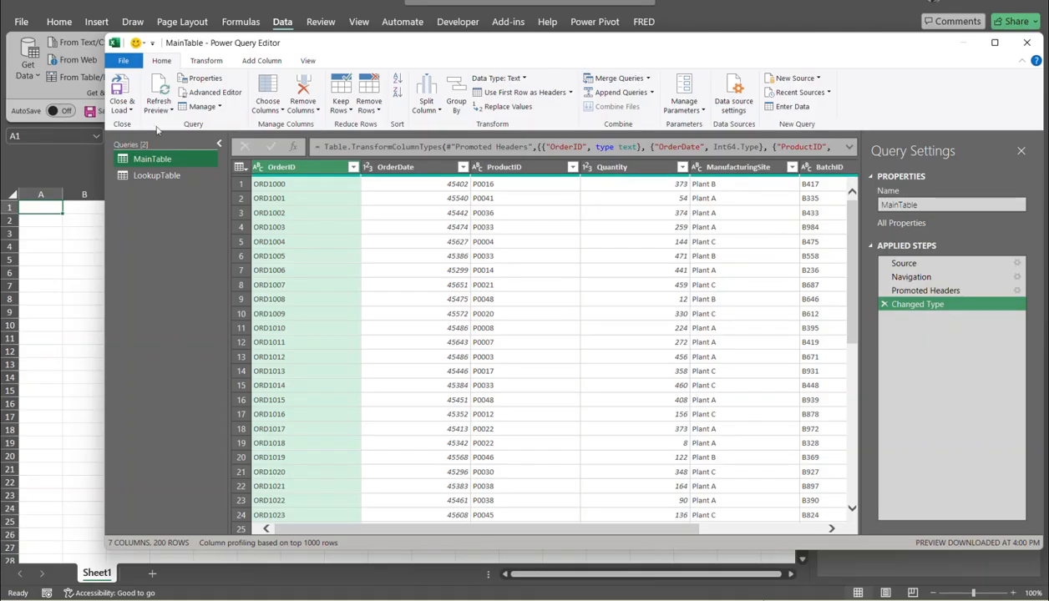
Start a merge as a new query with MainTable as the first table and LookupTable as the second
left_click(648, 79)
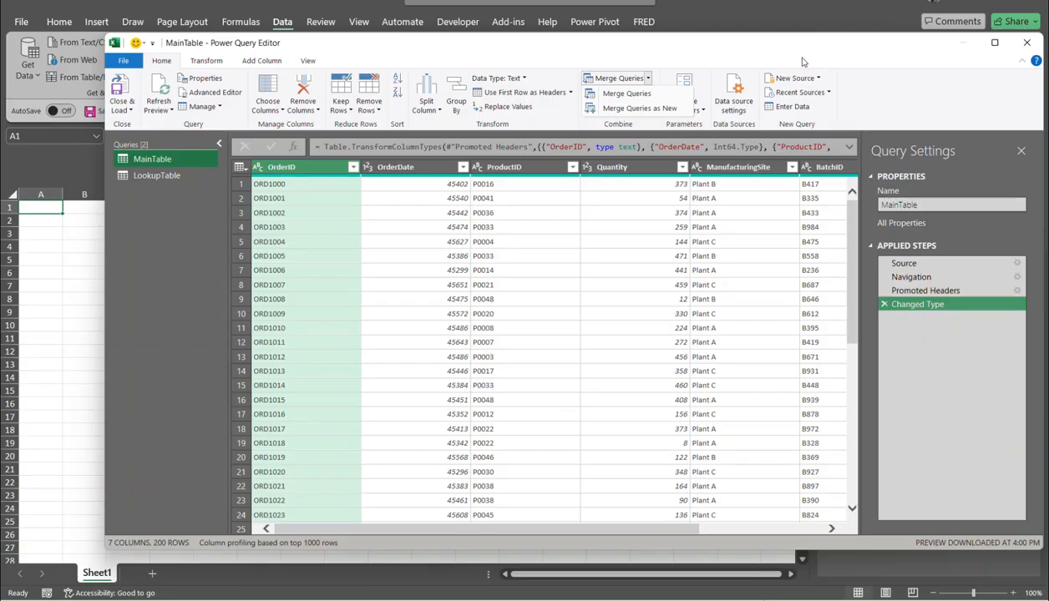
left_click(641, 108)
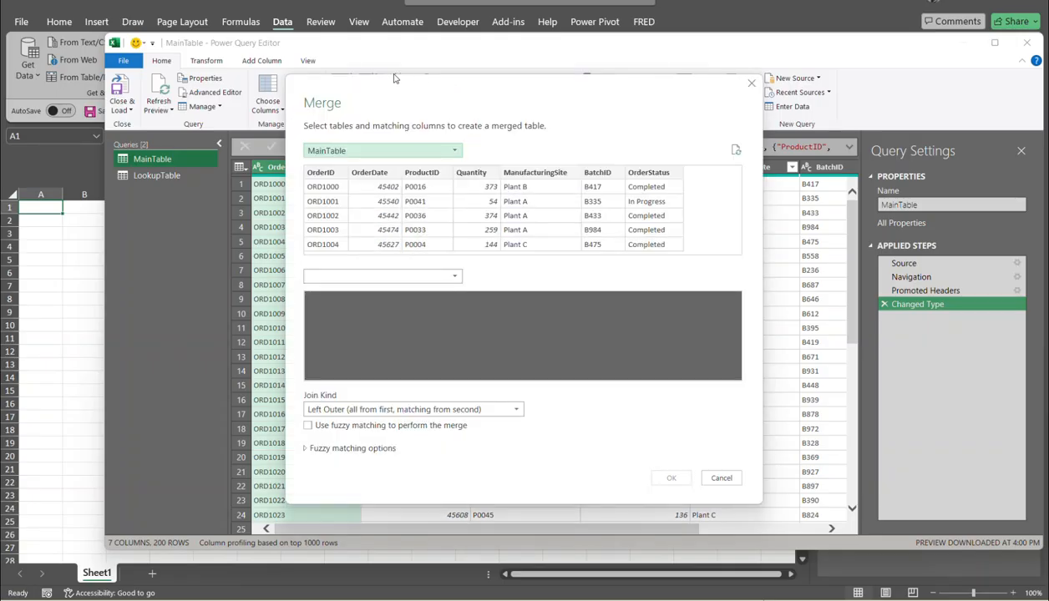
left_click(453, 152)
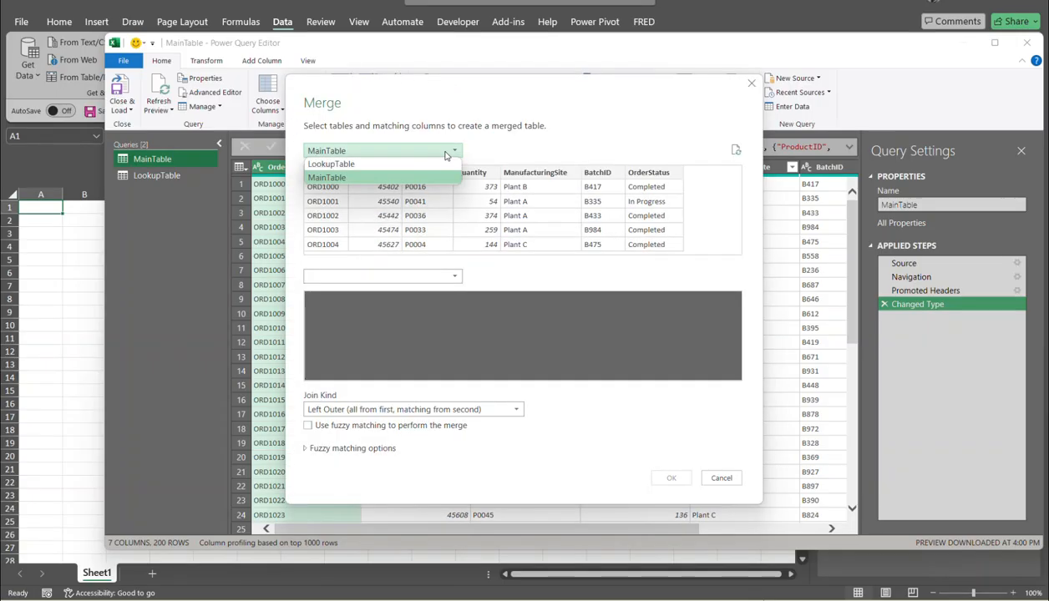
left_click(355, 181)
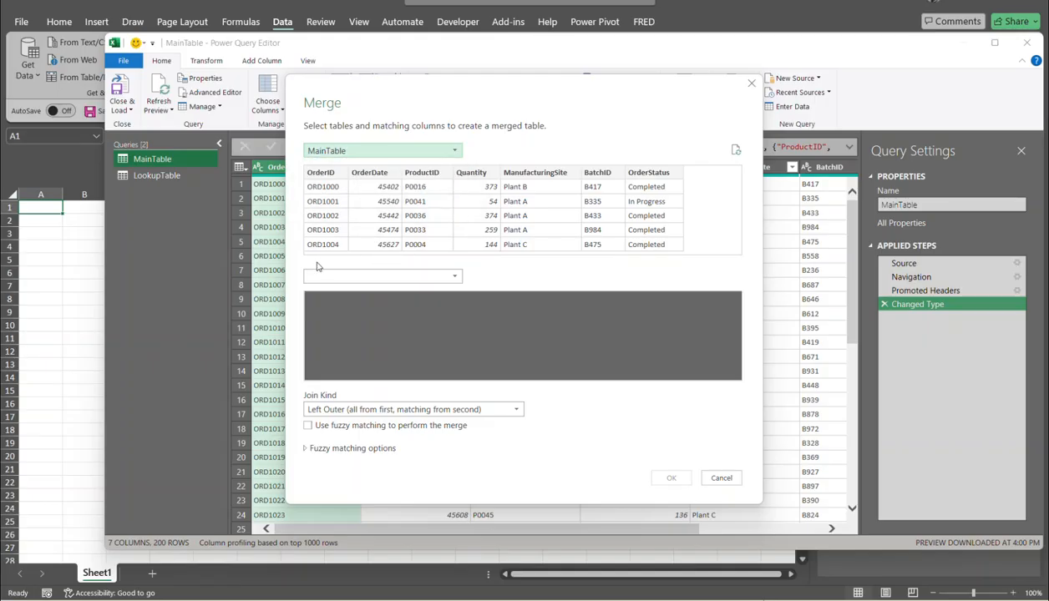
left_click(447, 277)
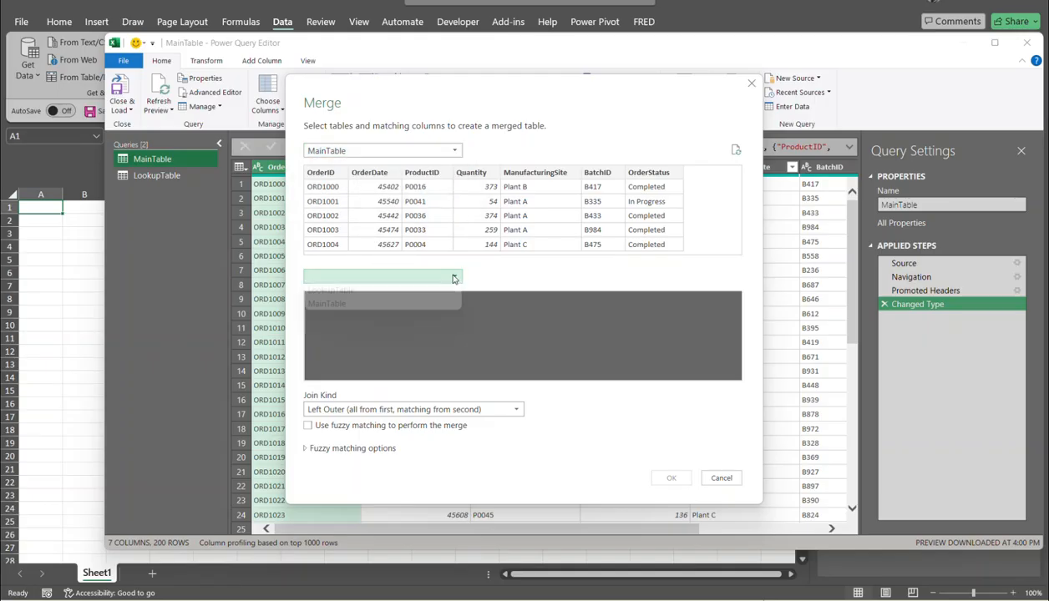
left_click(371, 291)
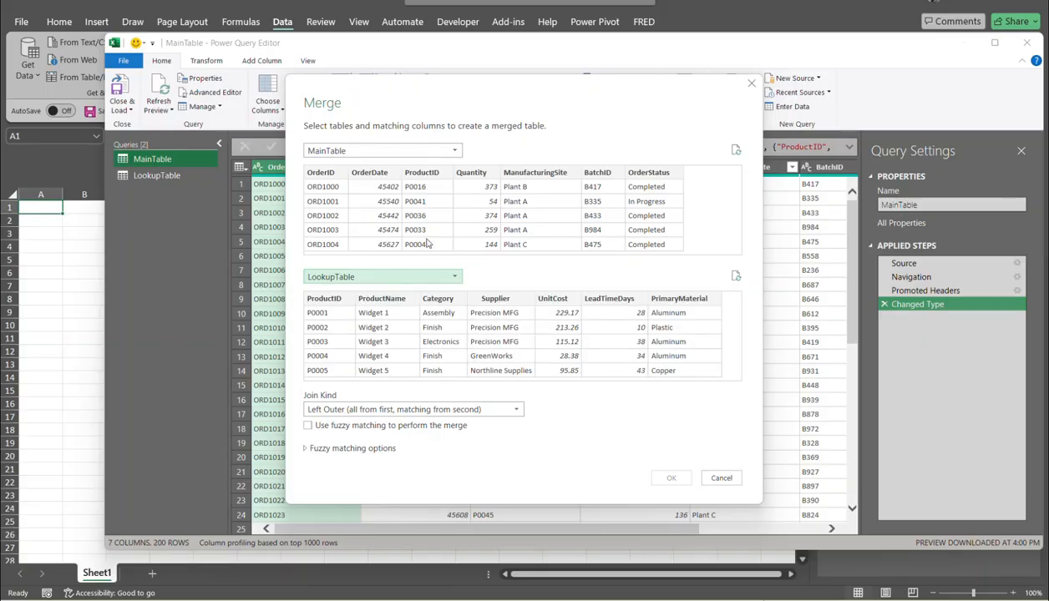
Match both tables on ProductID with a Left Outer join and create the merged query
left_click(426, 173)
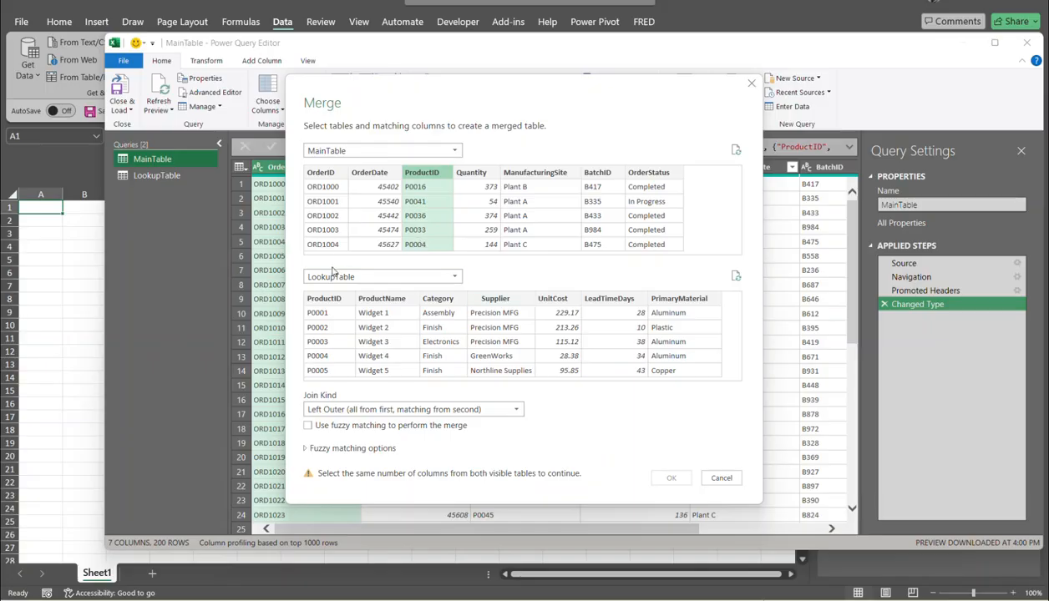
left_click(328, 299)
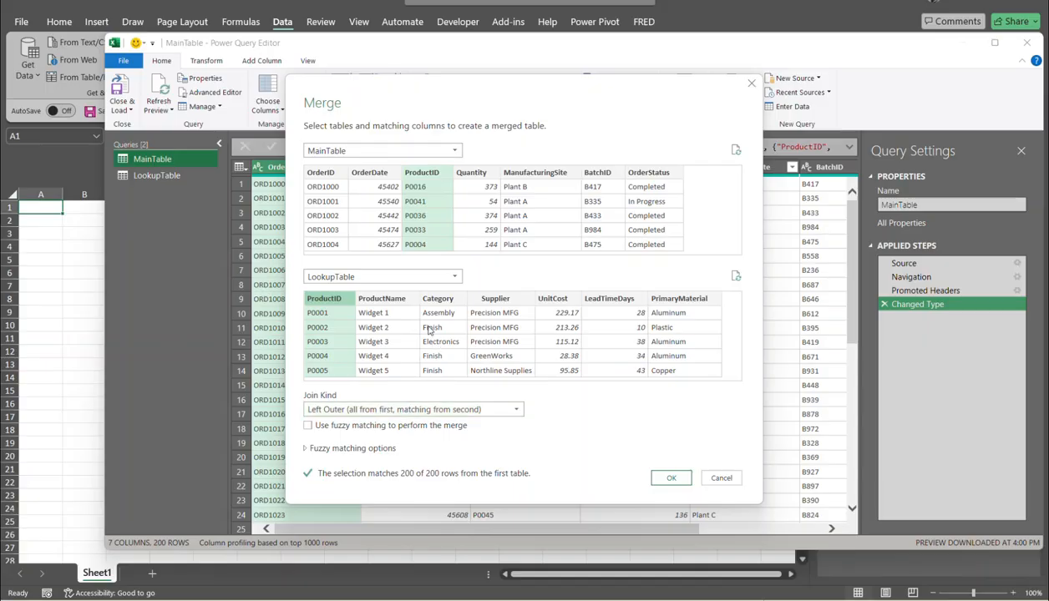
left_click(417, 411)
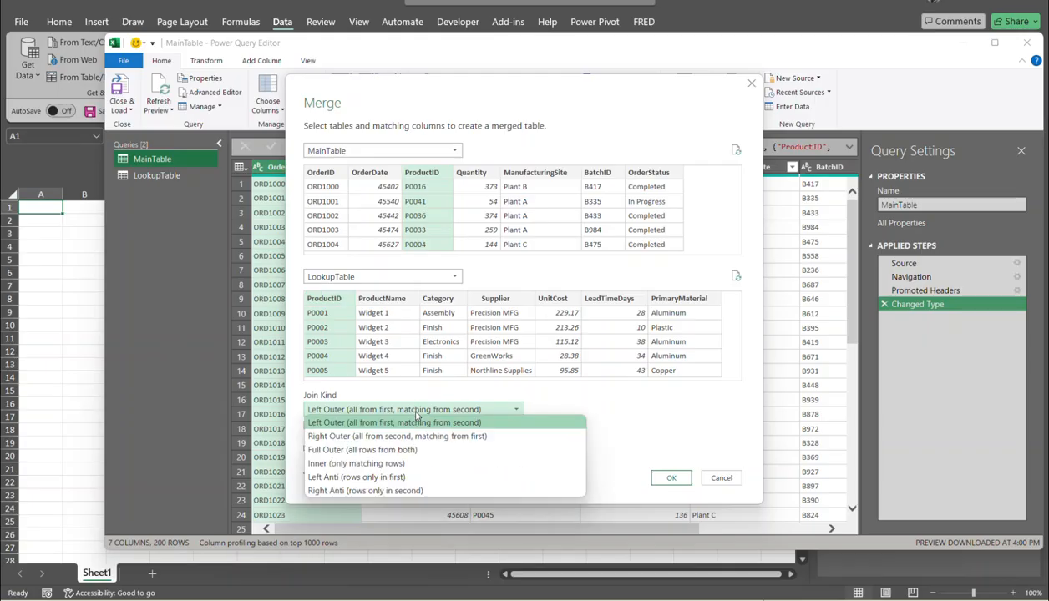
left_click(417, 415)
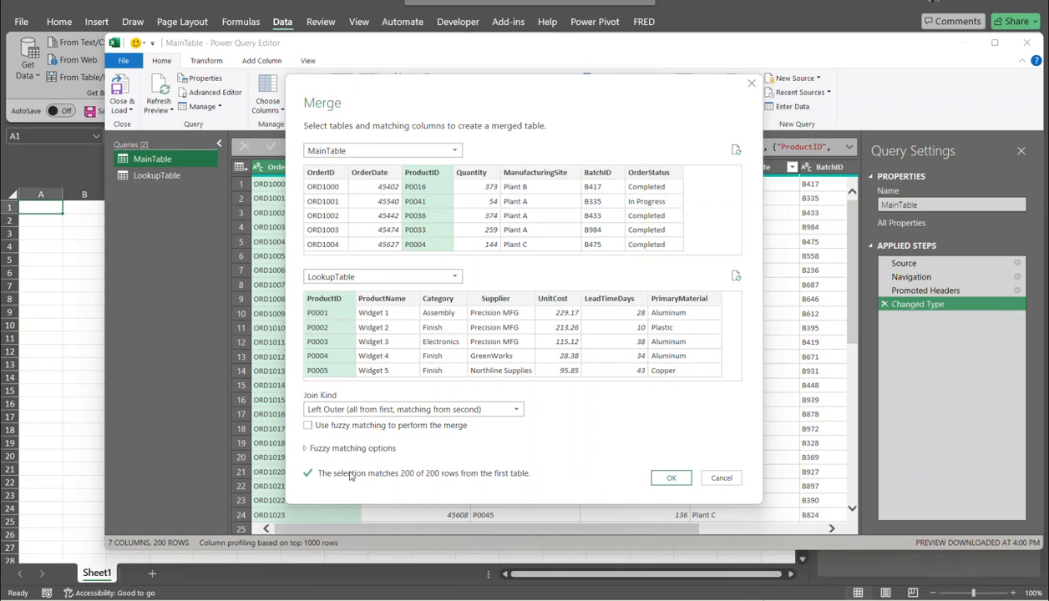
left_click(671, 478)
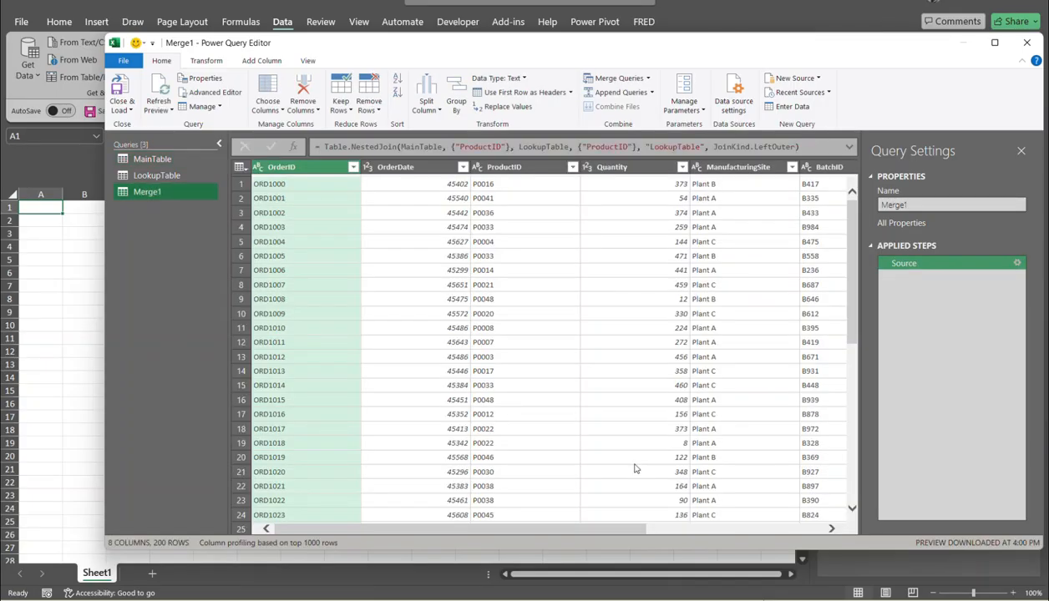
Expand the merged LookupTable column to only Supplier and UnitCost, without the original column name as prefix
left_click_drag(614, 529, 873, 552)
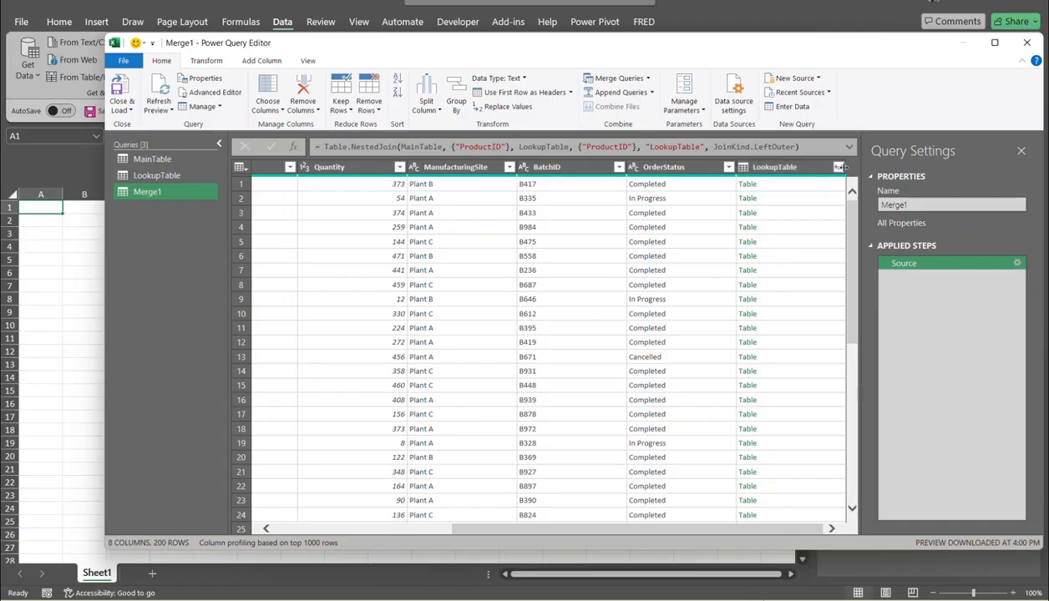
left_click(839, 167)
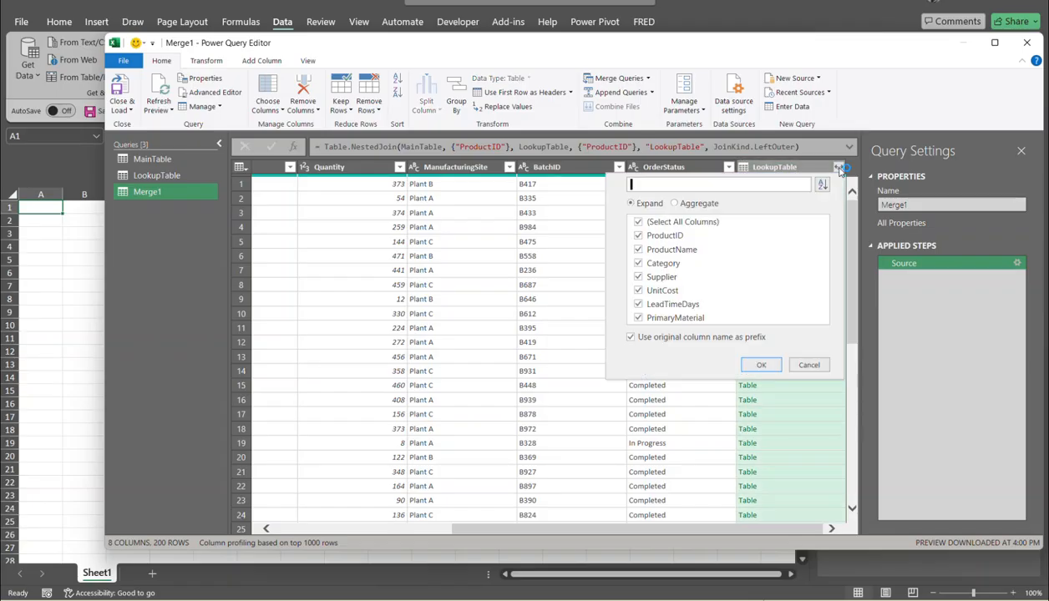
left_click(640, 224)
left_click(640, 224)
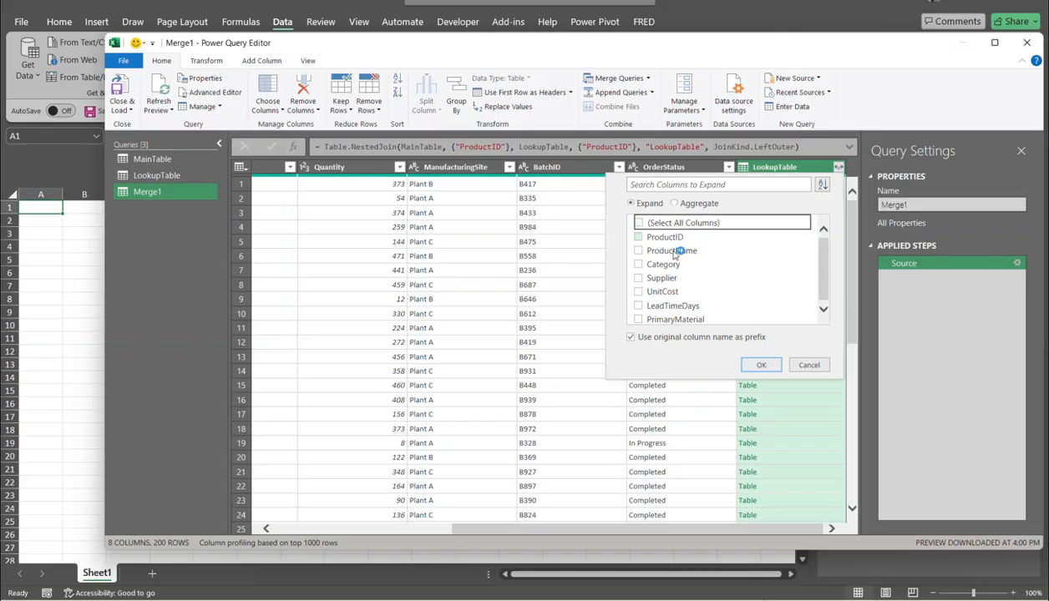
left_click(638, 279)
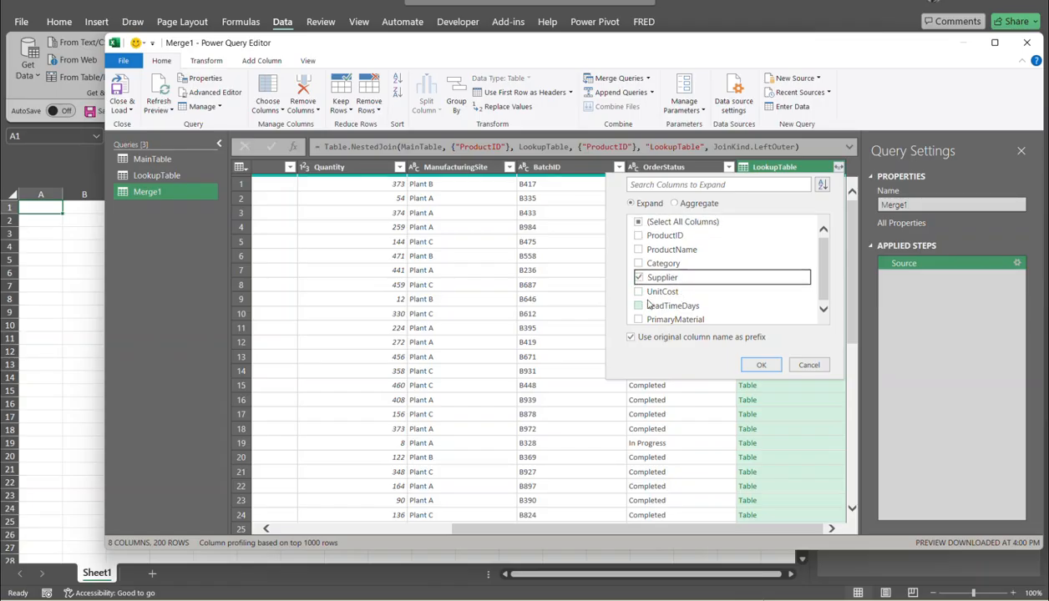
left_click(638, 292)
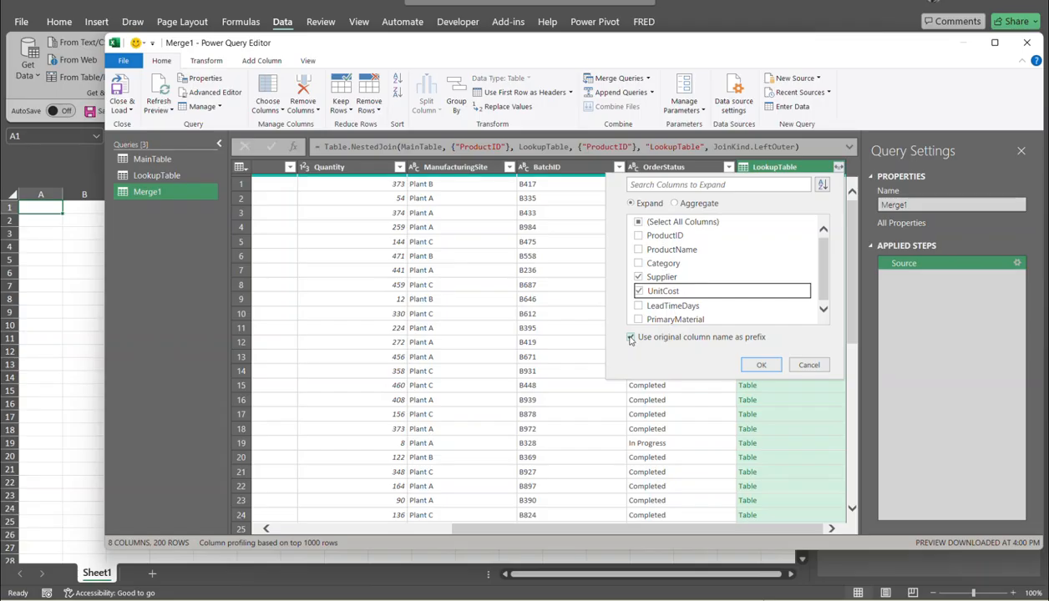
left_click(631, 339)
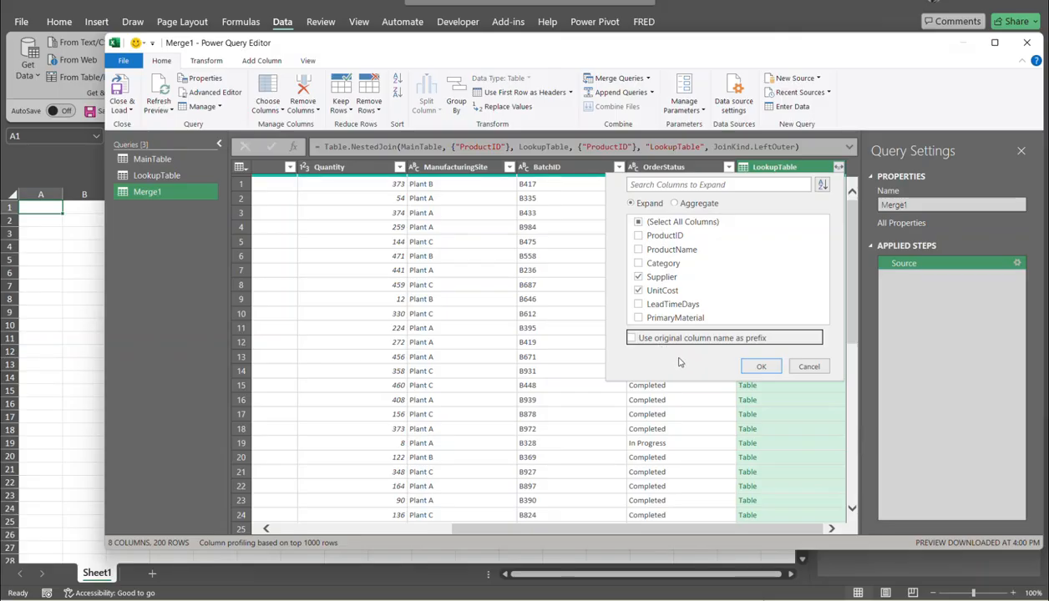
left_click(762, 367)
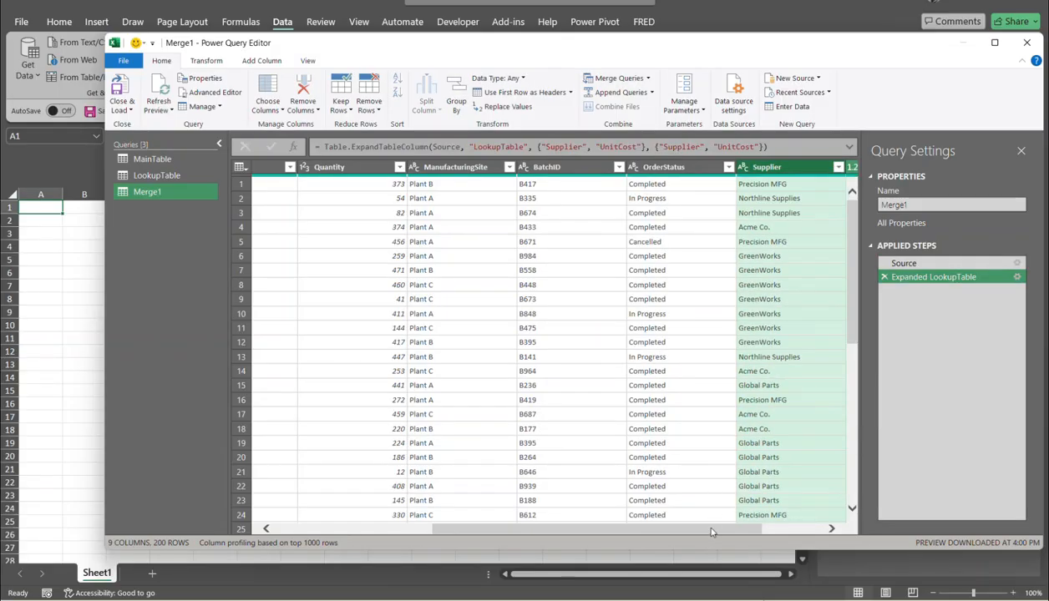
Close the editor and load the merged query into the workbook as a table on a new sheet
left_click_drag(712, 531, 846, 538)
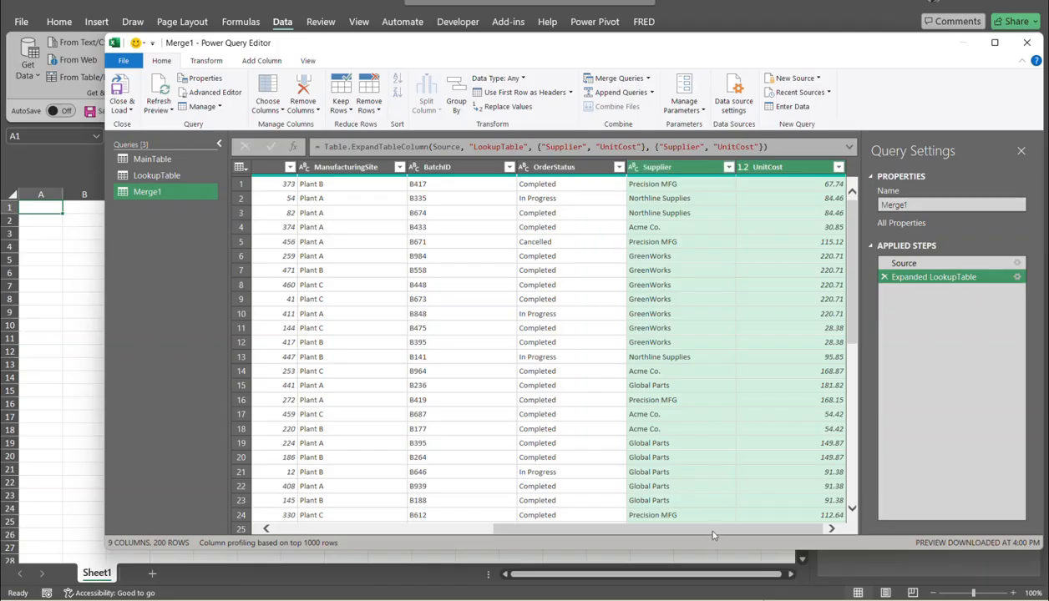
left_click_drag(699, 526, 523, 528)
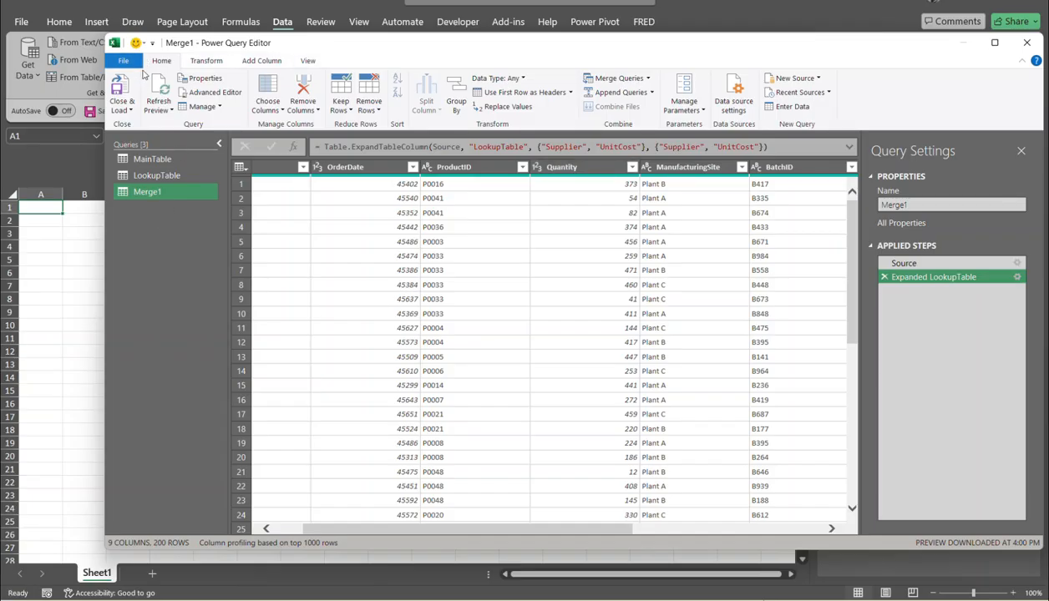
left_click(130, 111)
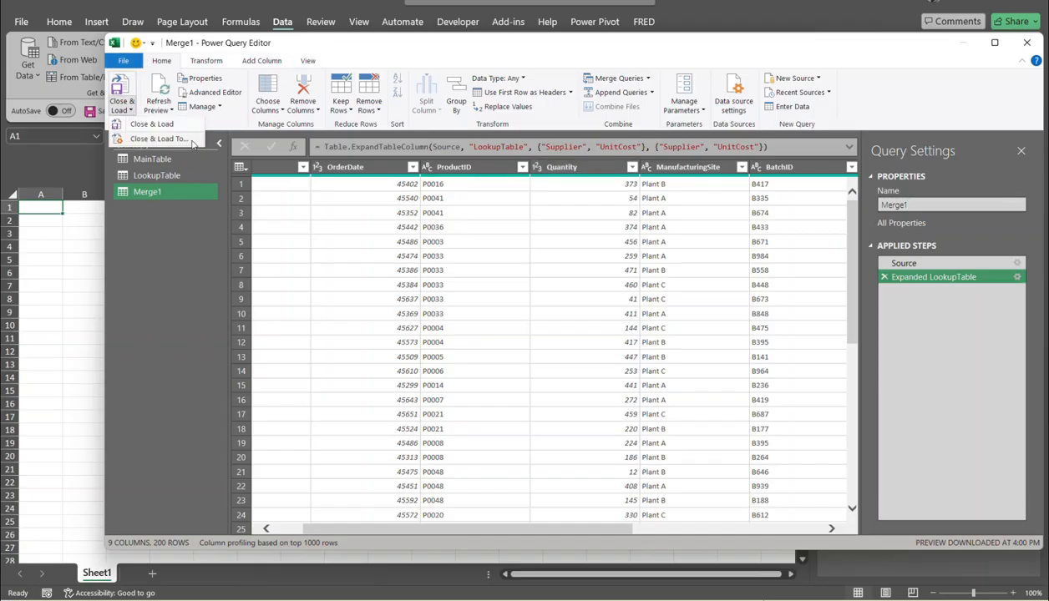
left_click(143, 125)
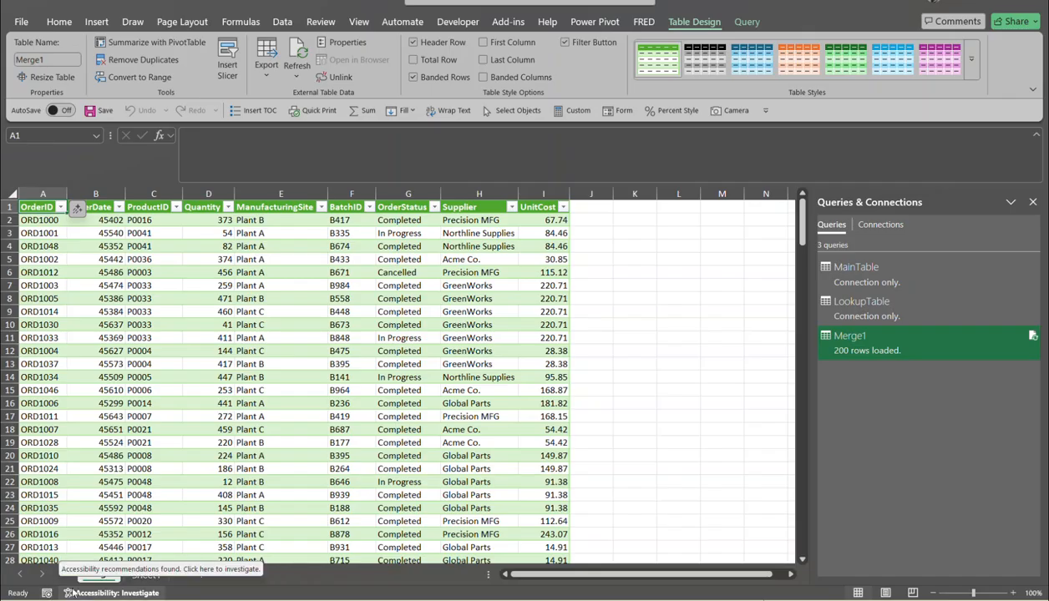
Switch to the LookupTable.xlsx and MainData.xlsx workbooks to view the source tables behind the merge
mouse_move(293, 599)
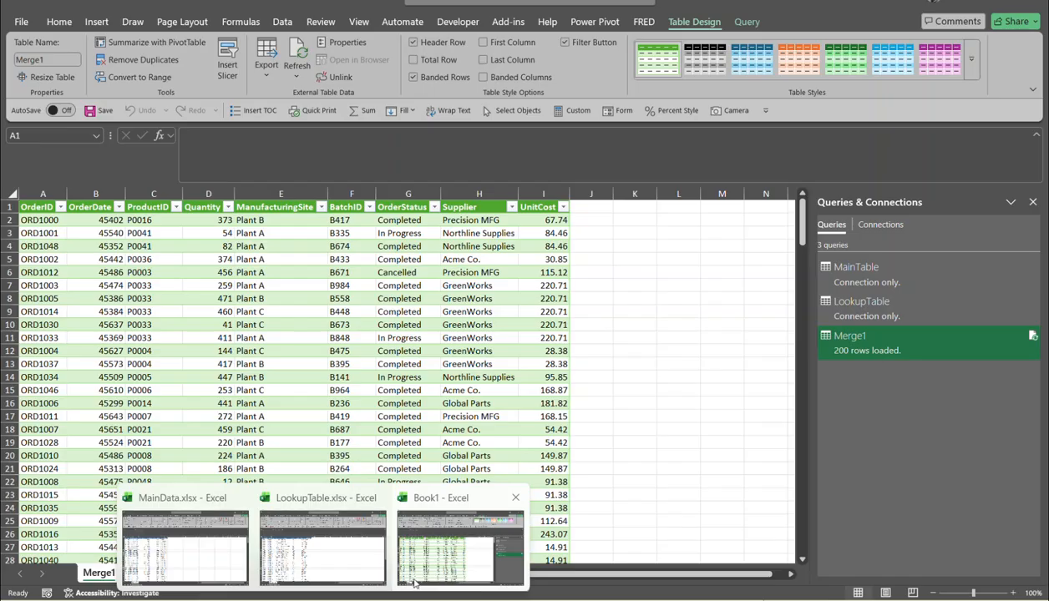
left_click(316, 561)
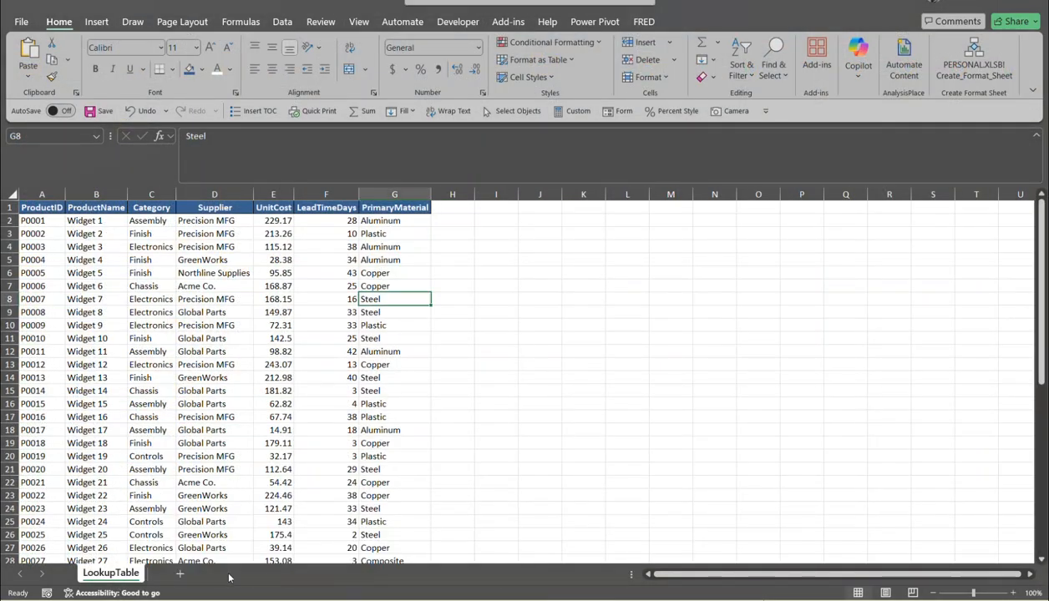
mouse_move(317, 600)
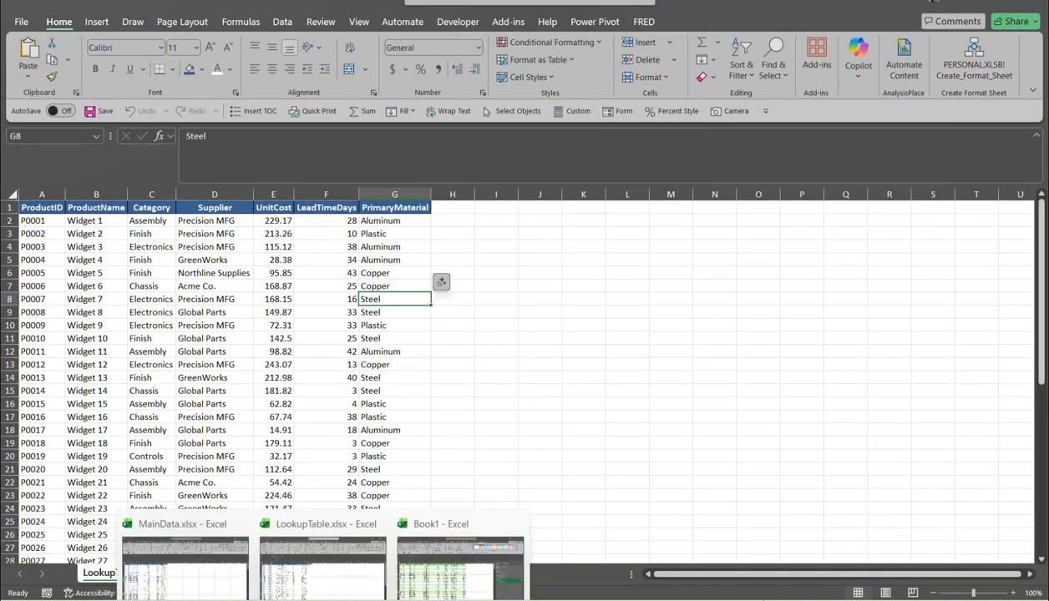
left_click(216, 561)
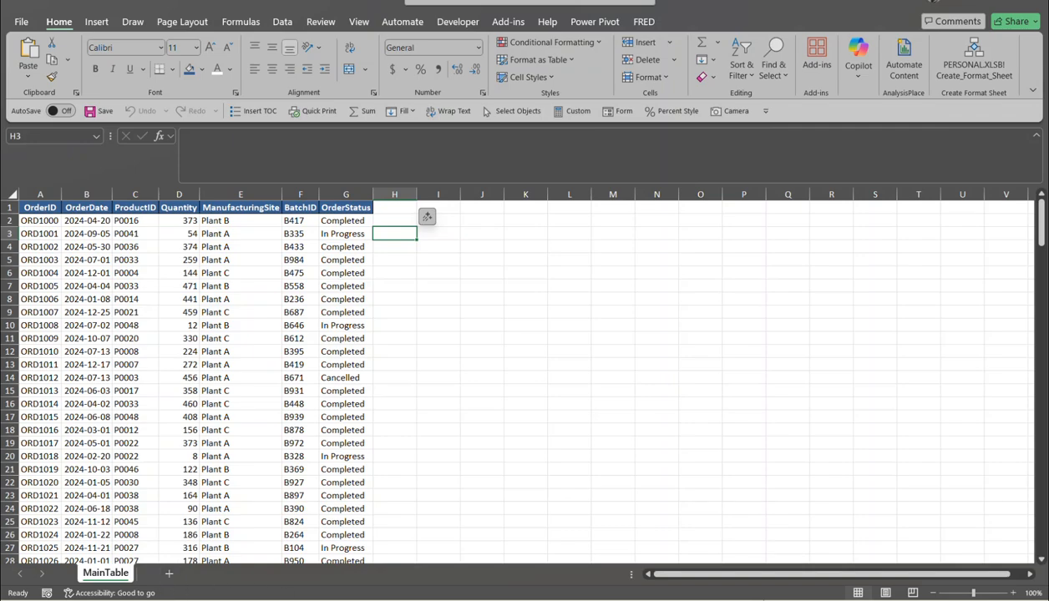
left_click(748, 600)
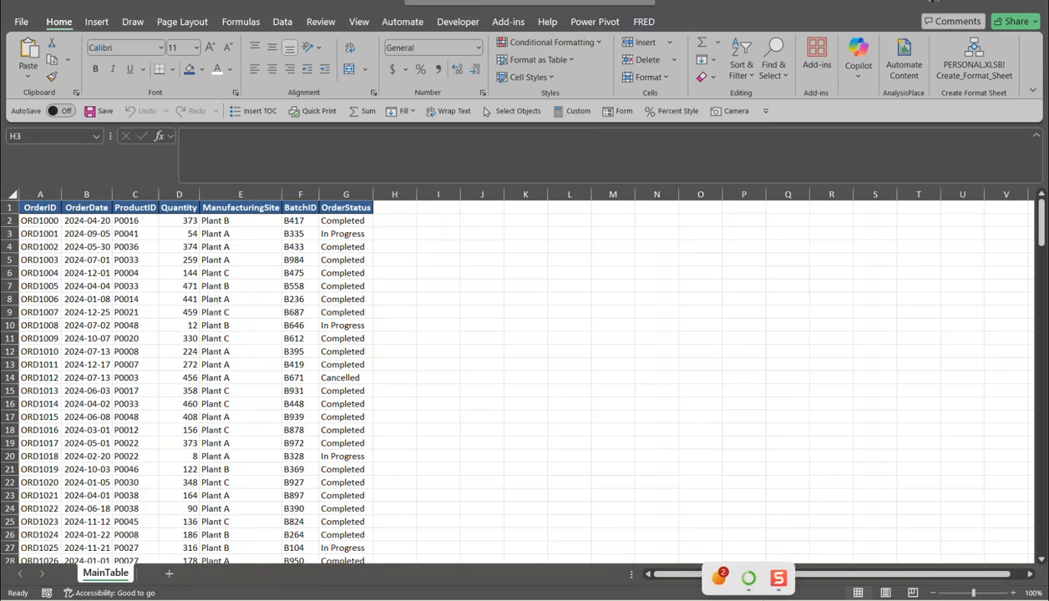
left_click(777, 576)
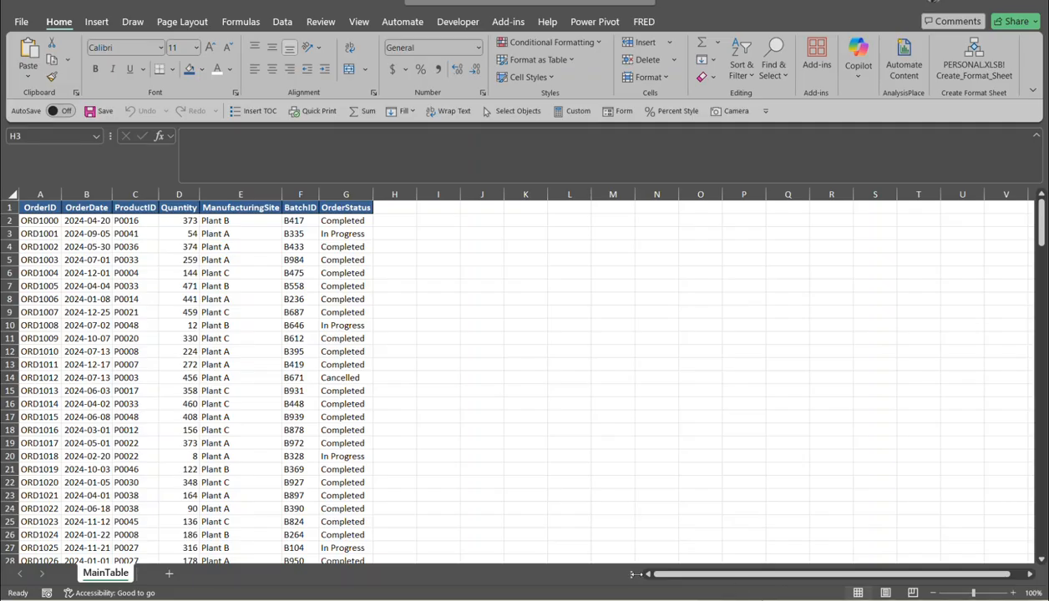